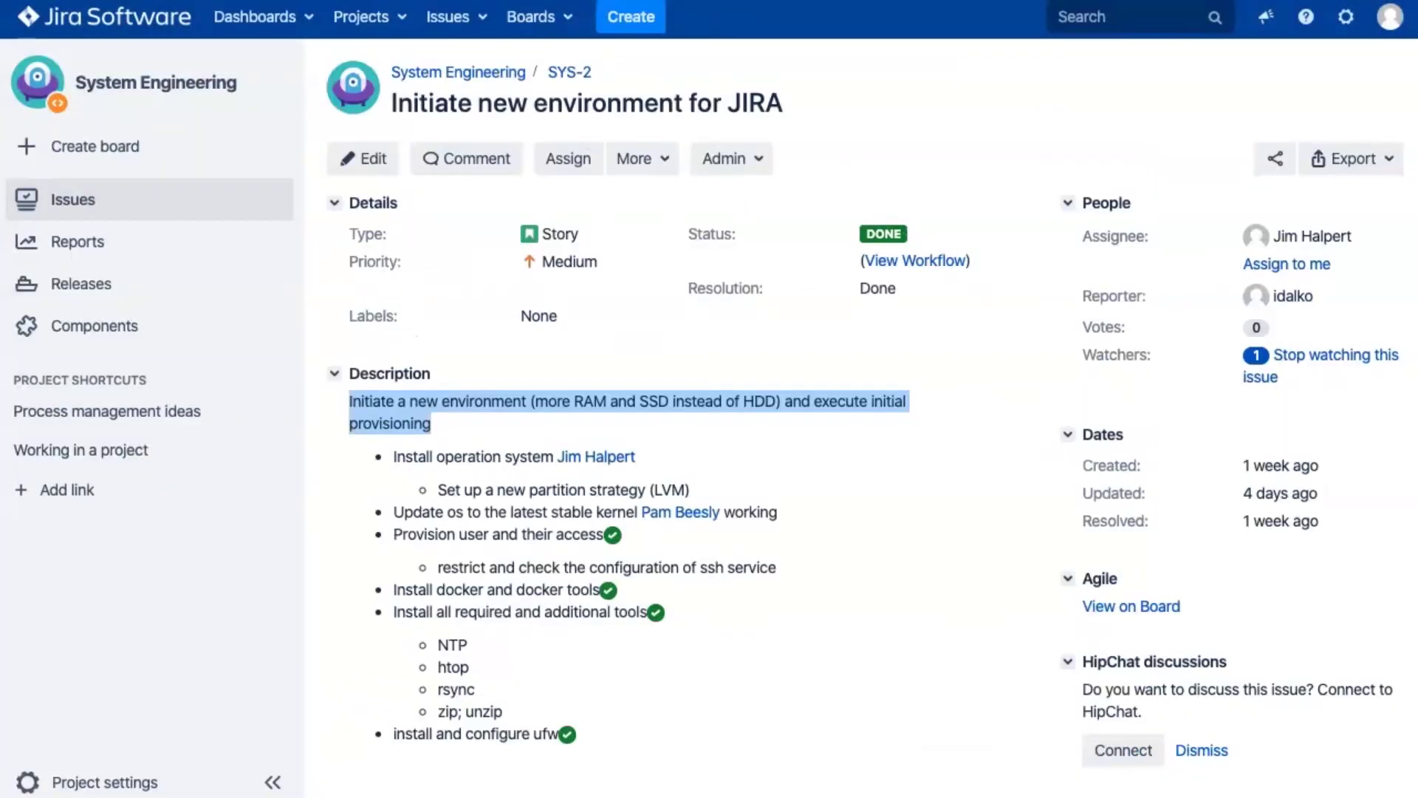
# - Paste SYS-2's bullet list as the description, delete its four check marks, and create the issue
pyautogui.moveTo(576, 734); pyautogui.dragTo(394, 453)
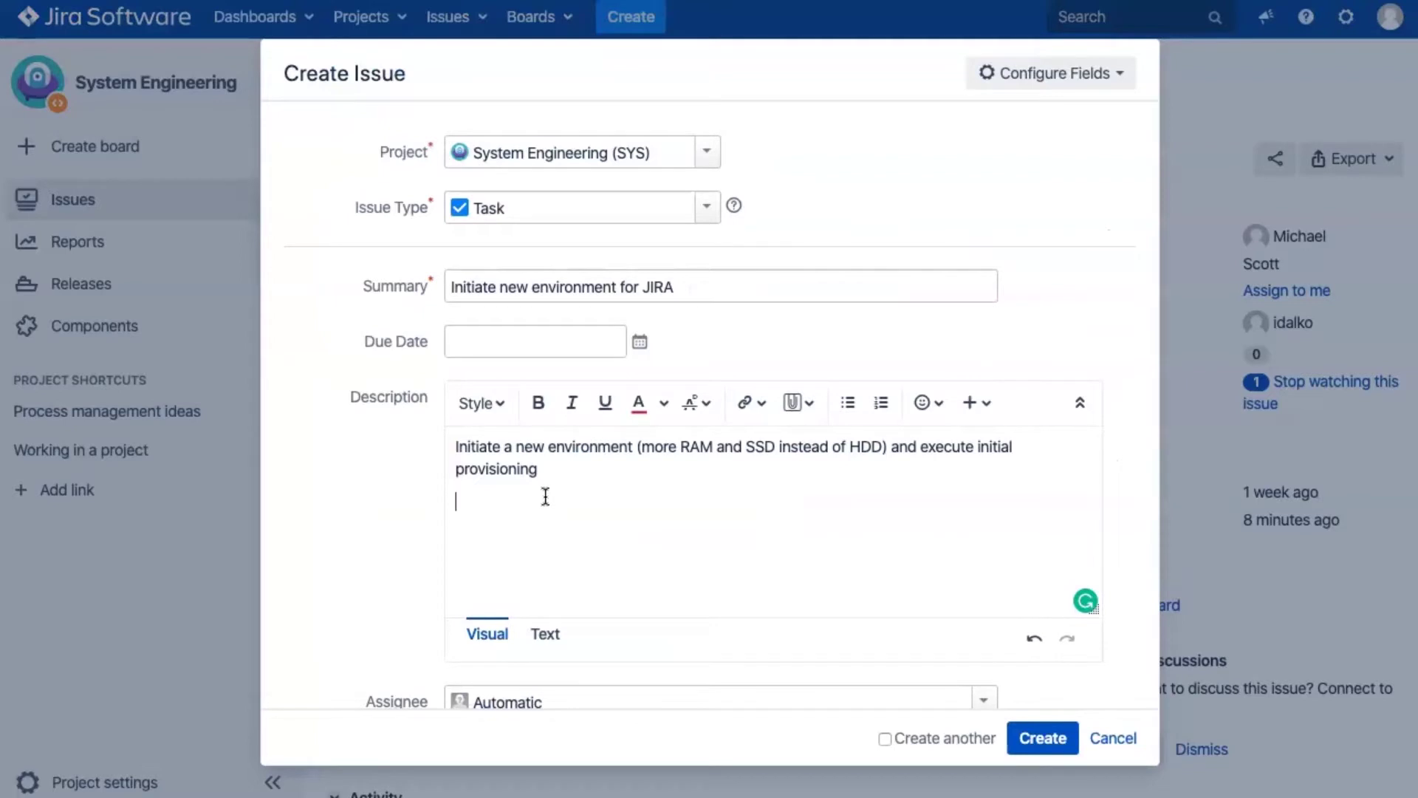
pyautogui.write('Install operation system Jim Halpert Set up a new partition strategy (LVM) Update os to the latest stable kernel Pam Beesly working Provision user and their access restrict and check the configuration of ssh service Install docker and docker tools Install all required and additional tools NTP htop rsync zip; unzip install and configure ufw')
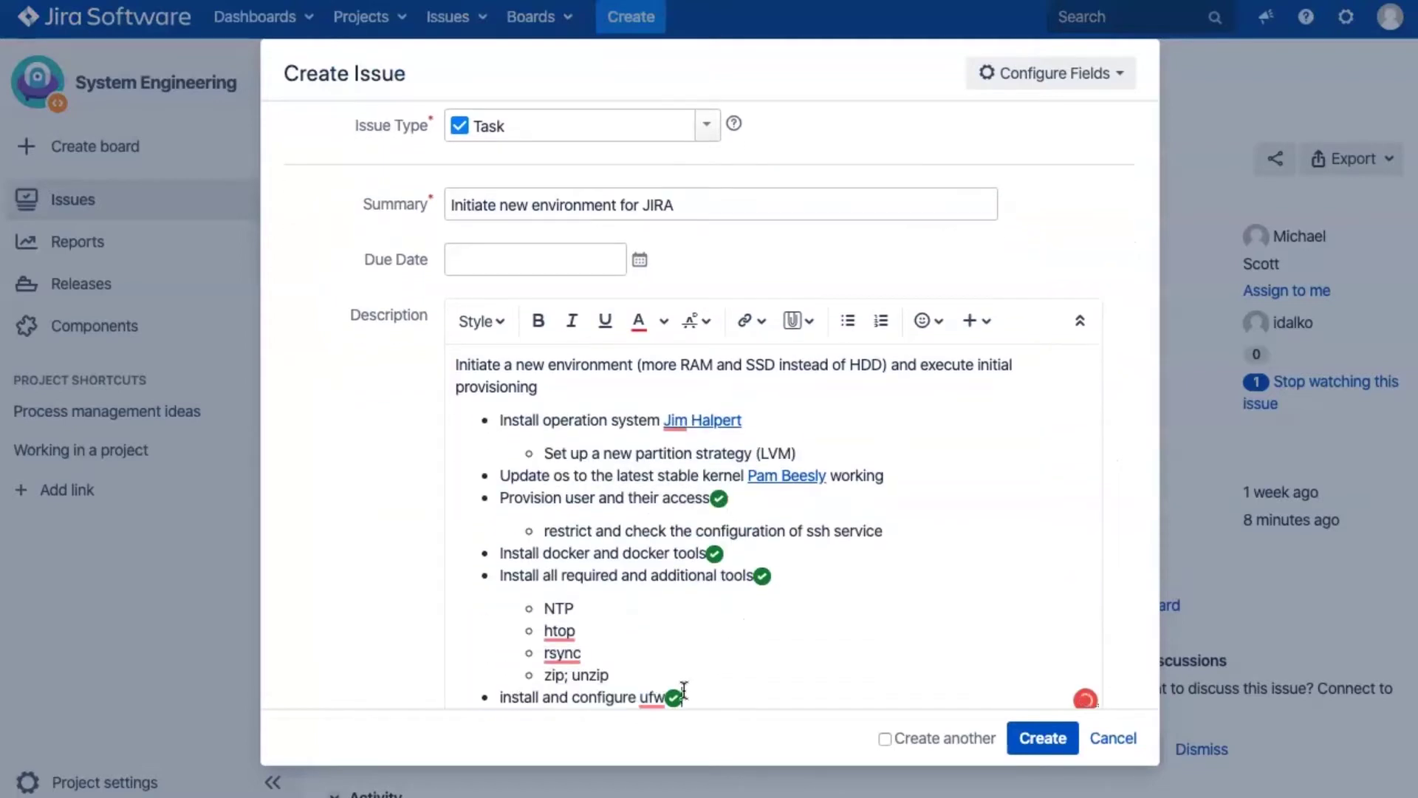
pyautogui.press('BackSpace')
pyautogui.click(774, 576)
pyautogui.press('BackSpace')
pyautogui.click(727, 555)
pyautogui.press('BackSpace')
pyautogui.click(741, 486)
pyautogui.press('BackSpace')
pyautogui.click(1034, 738)
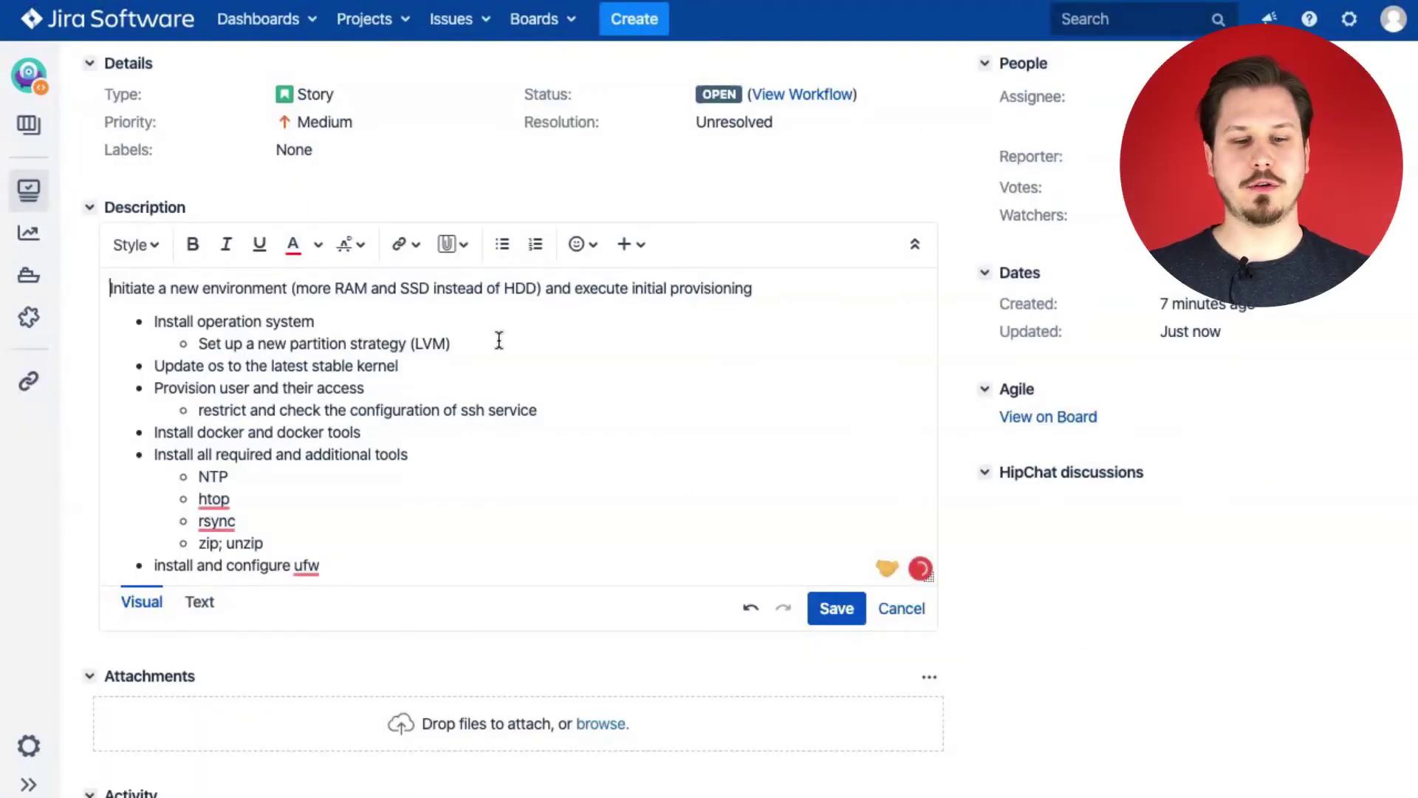
# - Mention a user after the Install operation system, kernel and access lines, noting access as (working)
pyautogui.click(473, 323)
pyautogui.write('@d')
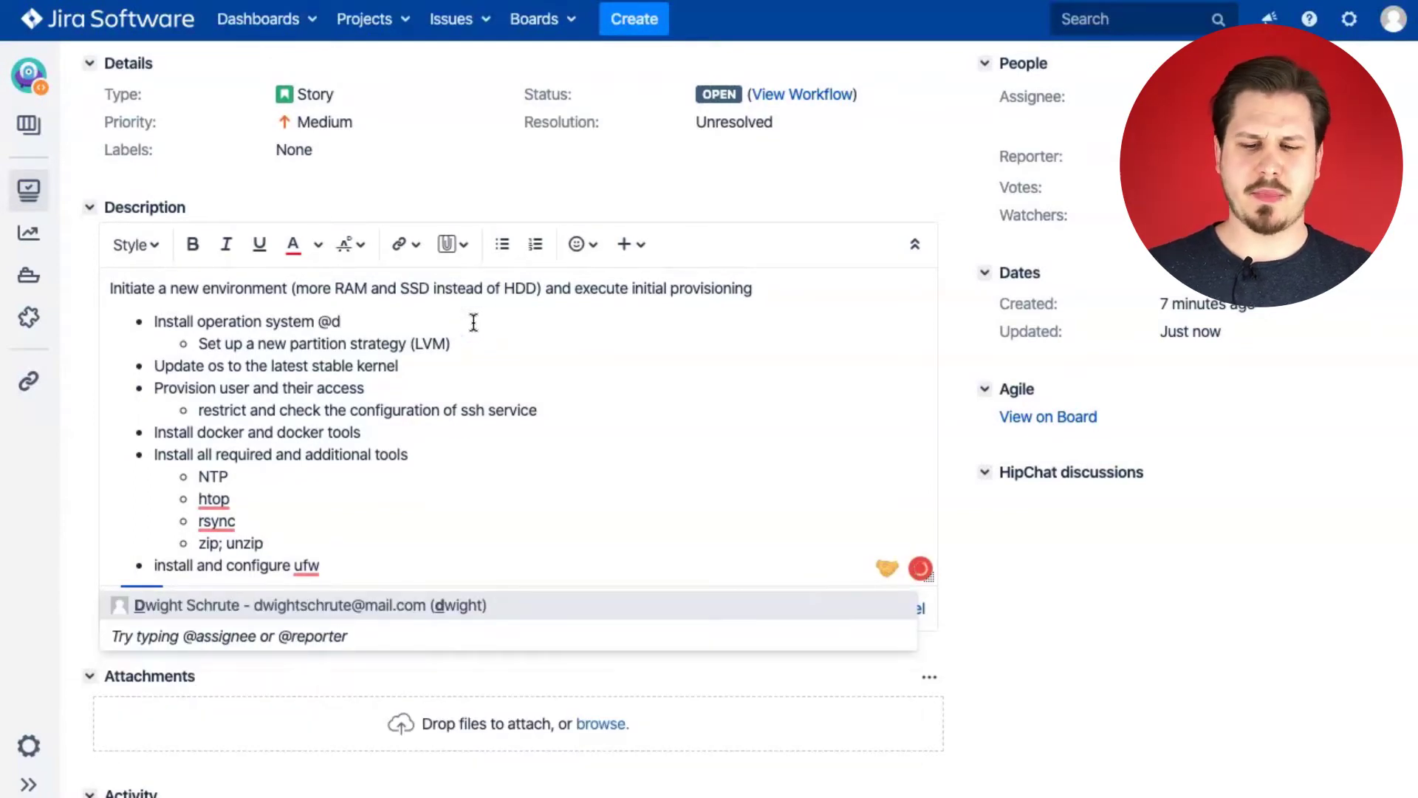
pyautogui.press('Return')
pyautogui.click(484, 375)
pyautogui.write('@pa')
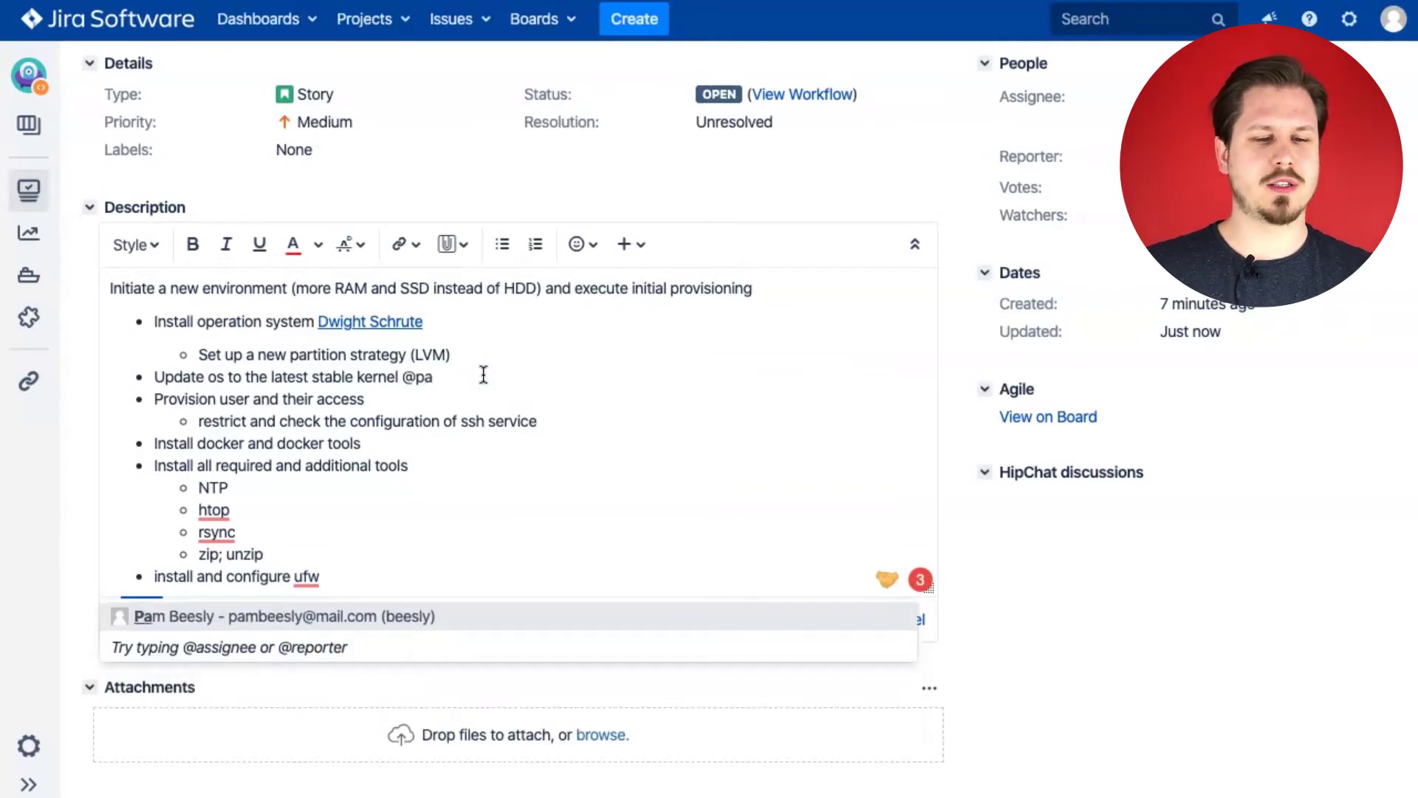
pyautogui.press('Return')
pyautogui.click(447, 397)
pyautogui.write('@mi')
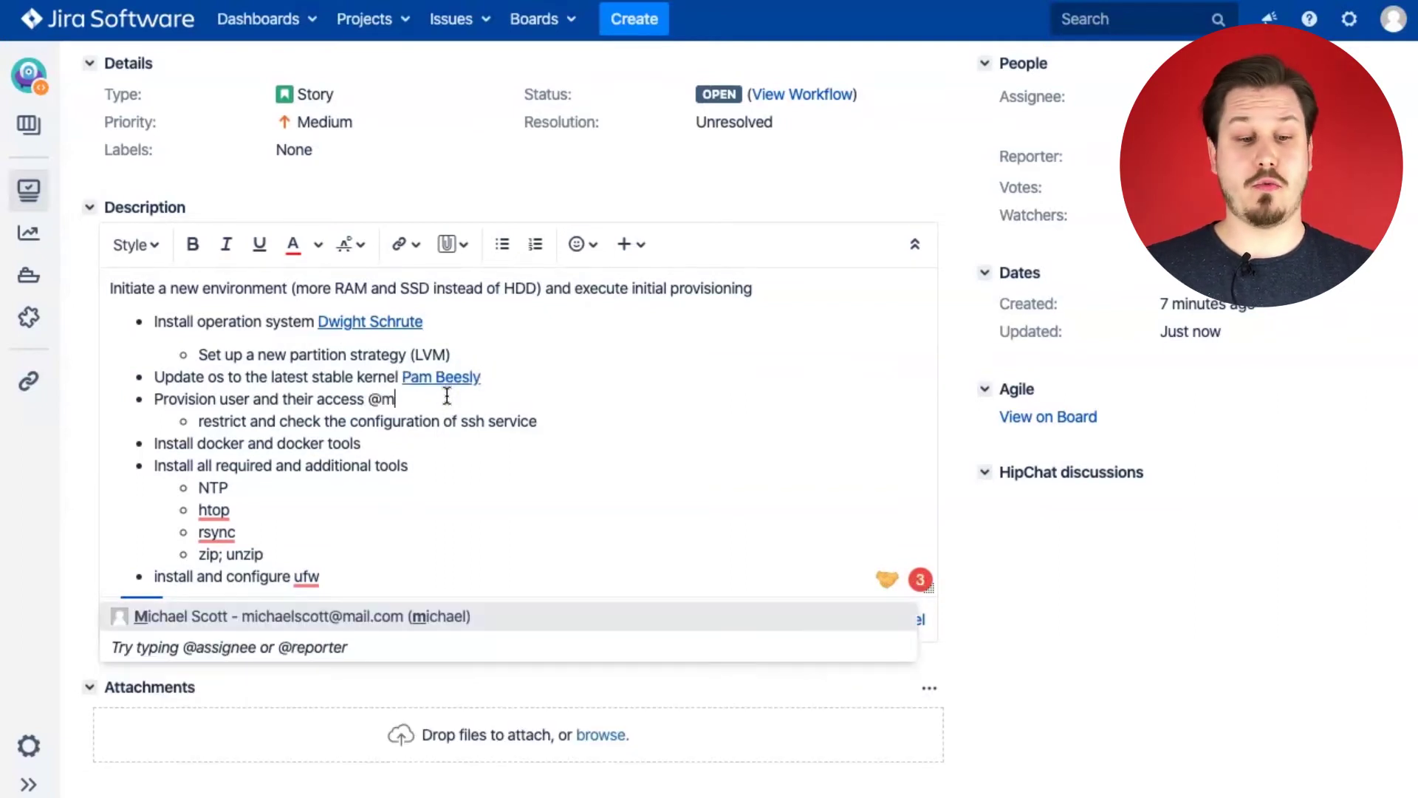
pyautogui.click(462, 616)
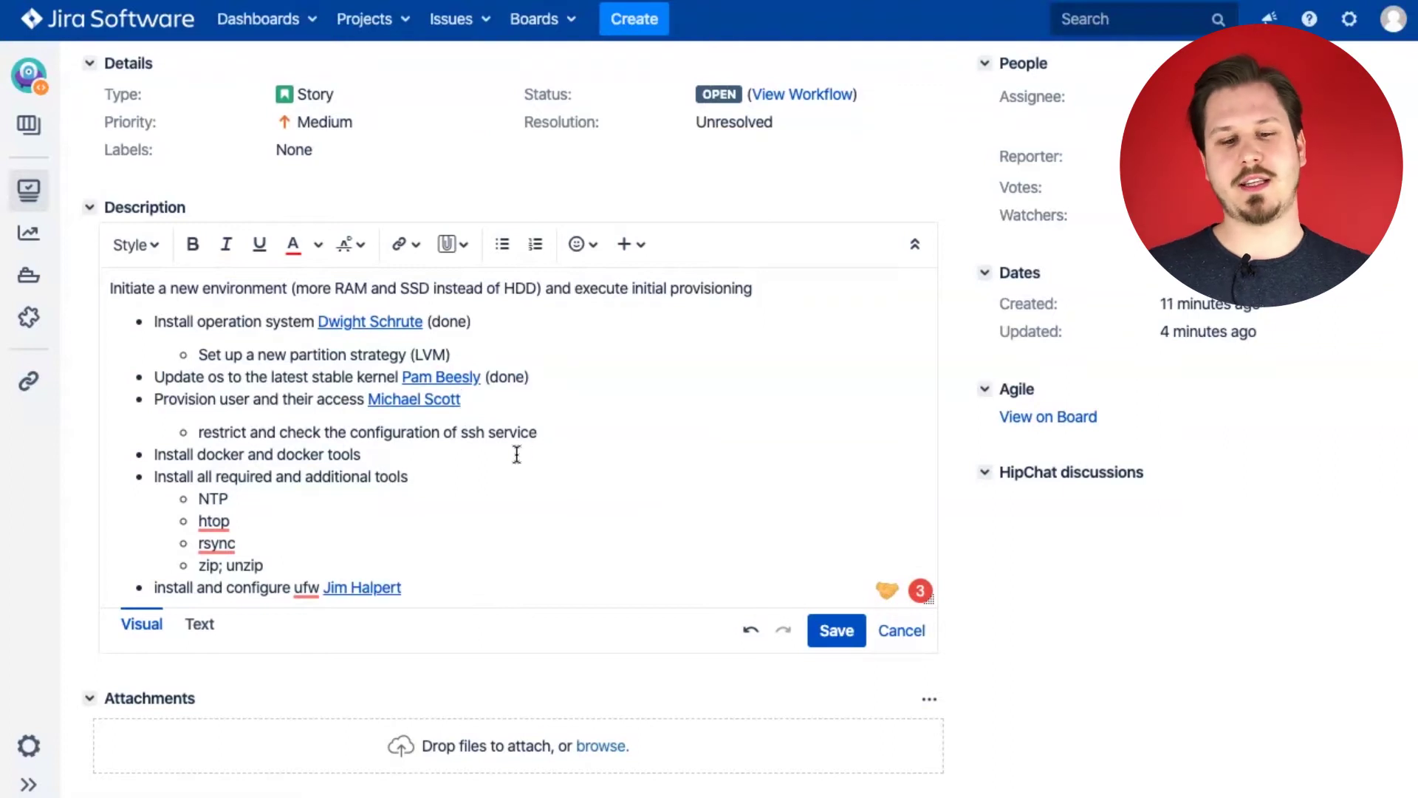
pyautogui.click(491, 399)
pyautogui.write('(working')
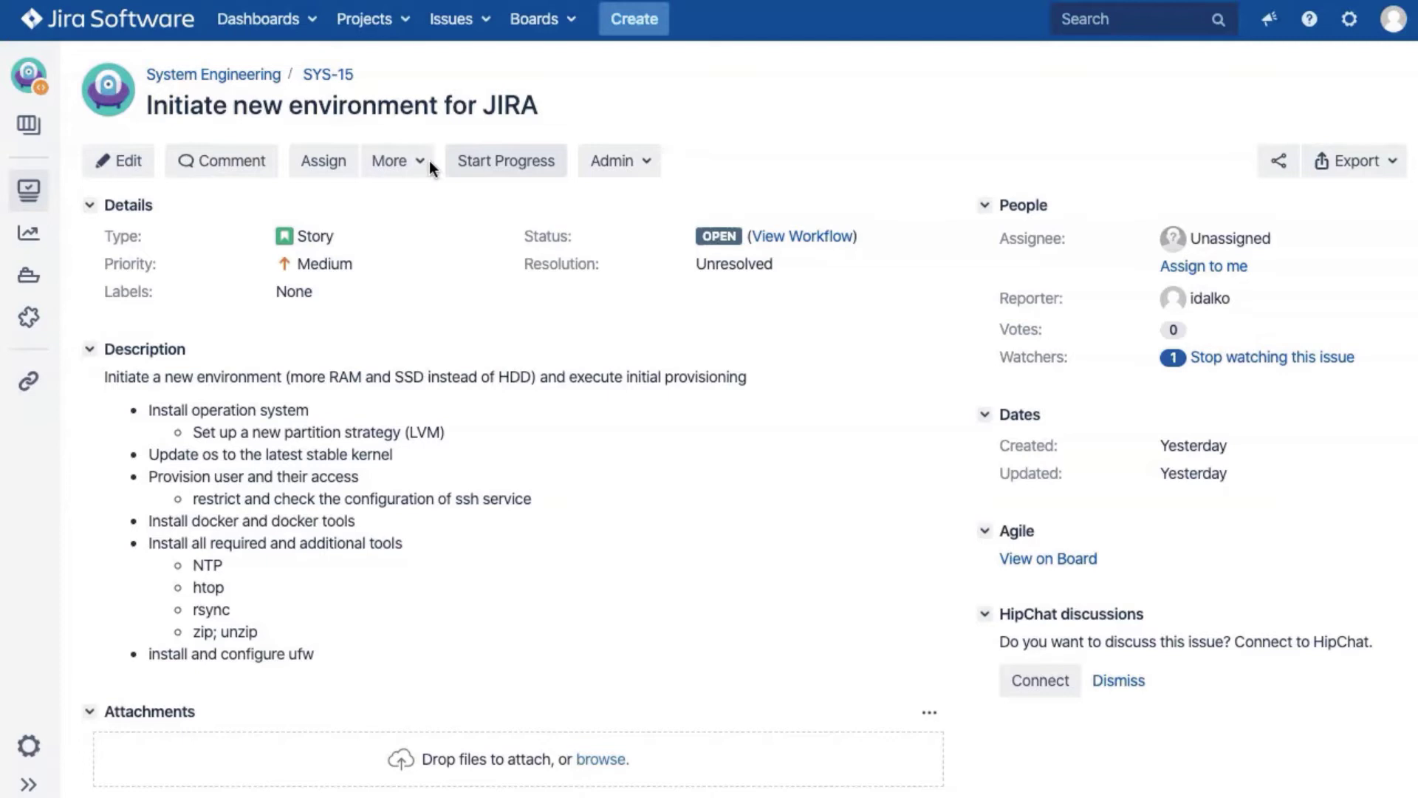
# - Start a SYS-15 sub-task 'Install operation system' described as 'Set up a new partition strategy'
pyautogui.click(429, 162)
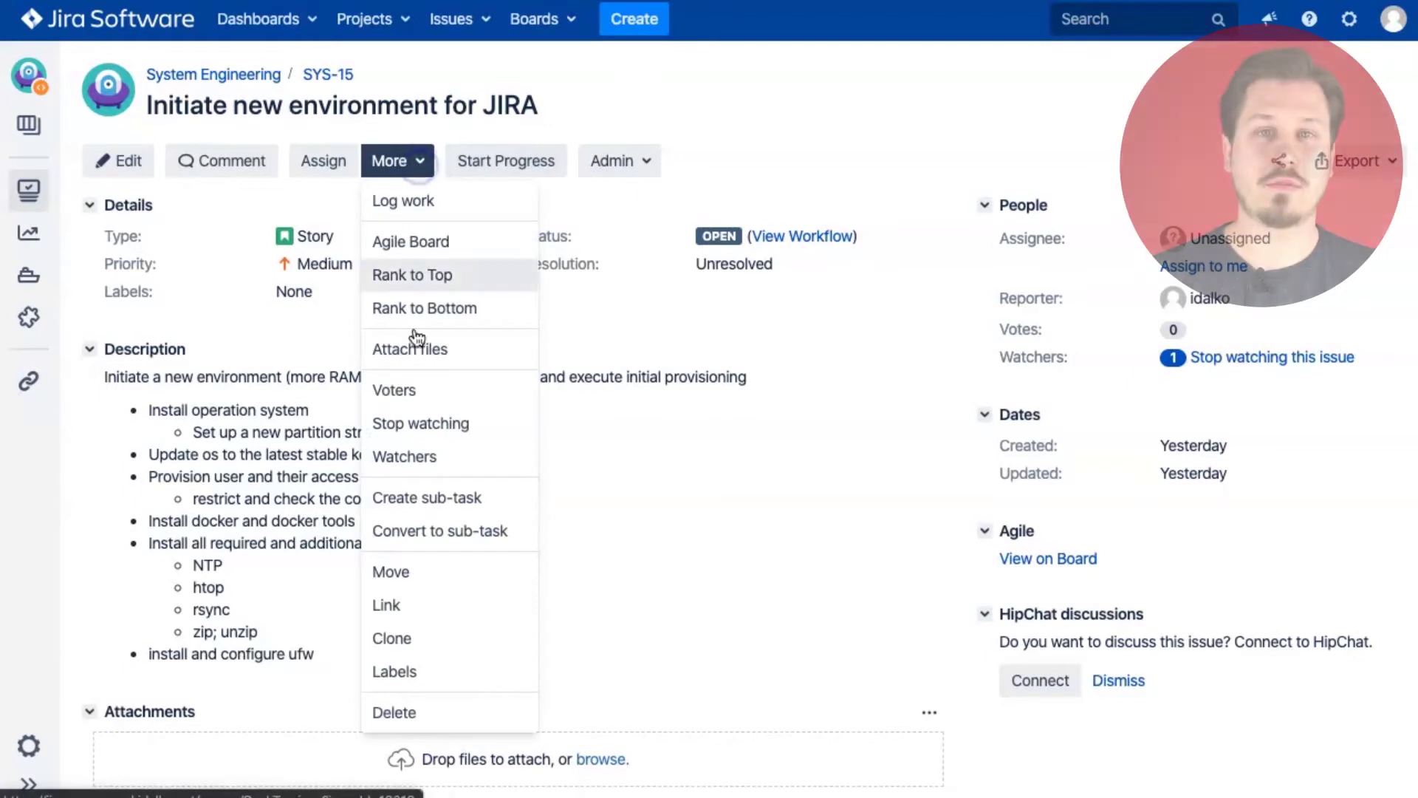
pyautogui.click(453, 494)
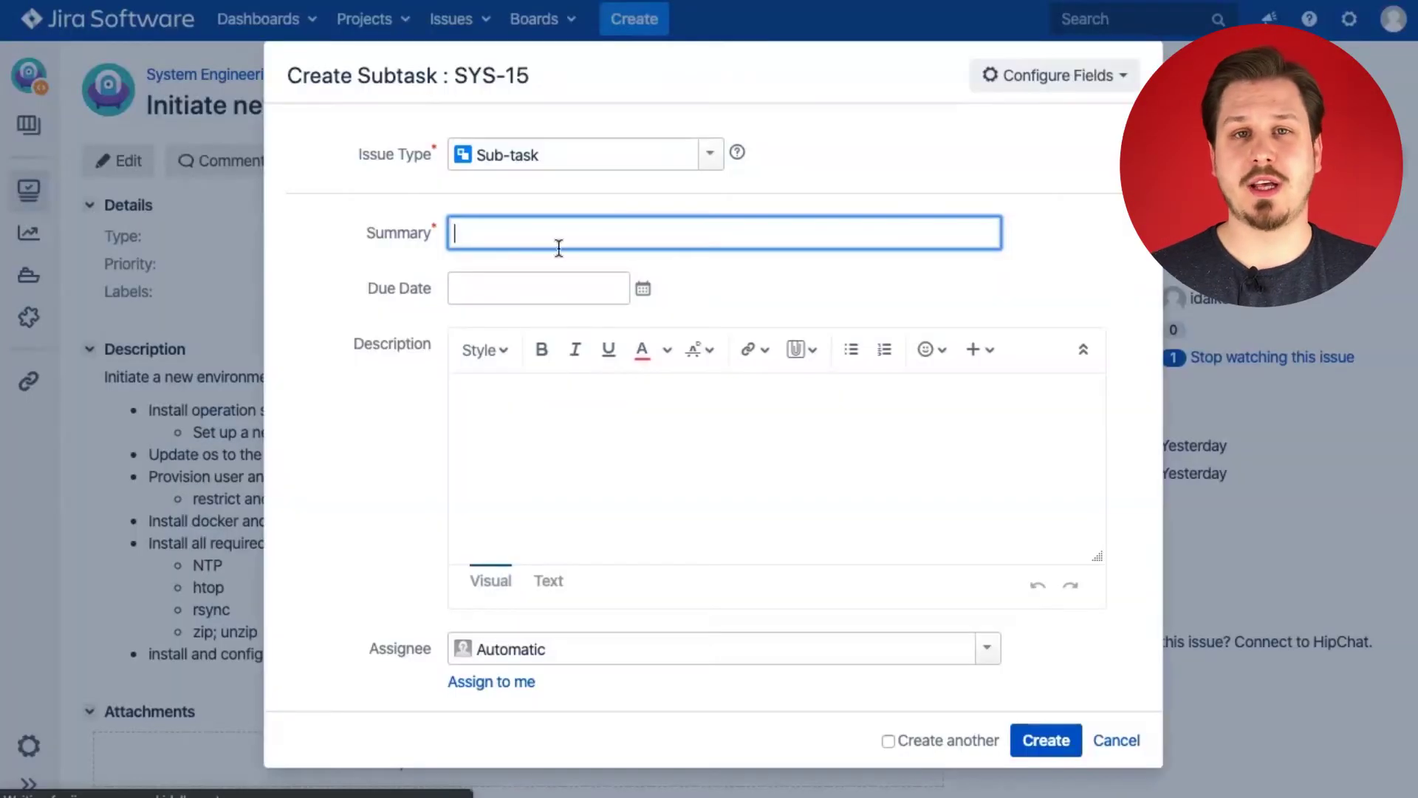
pyautogui.click(554, 228)
pyautogui.write('Insta')
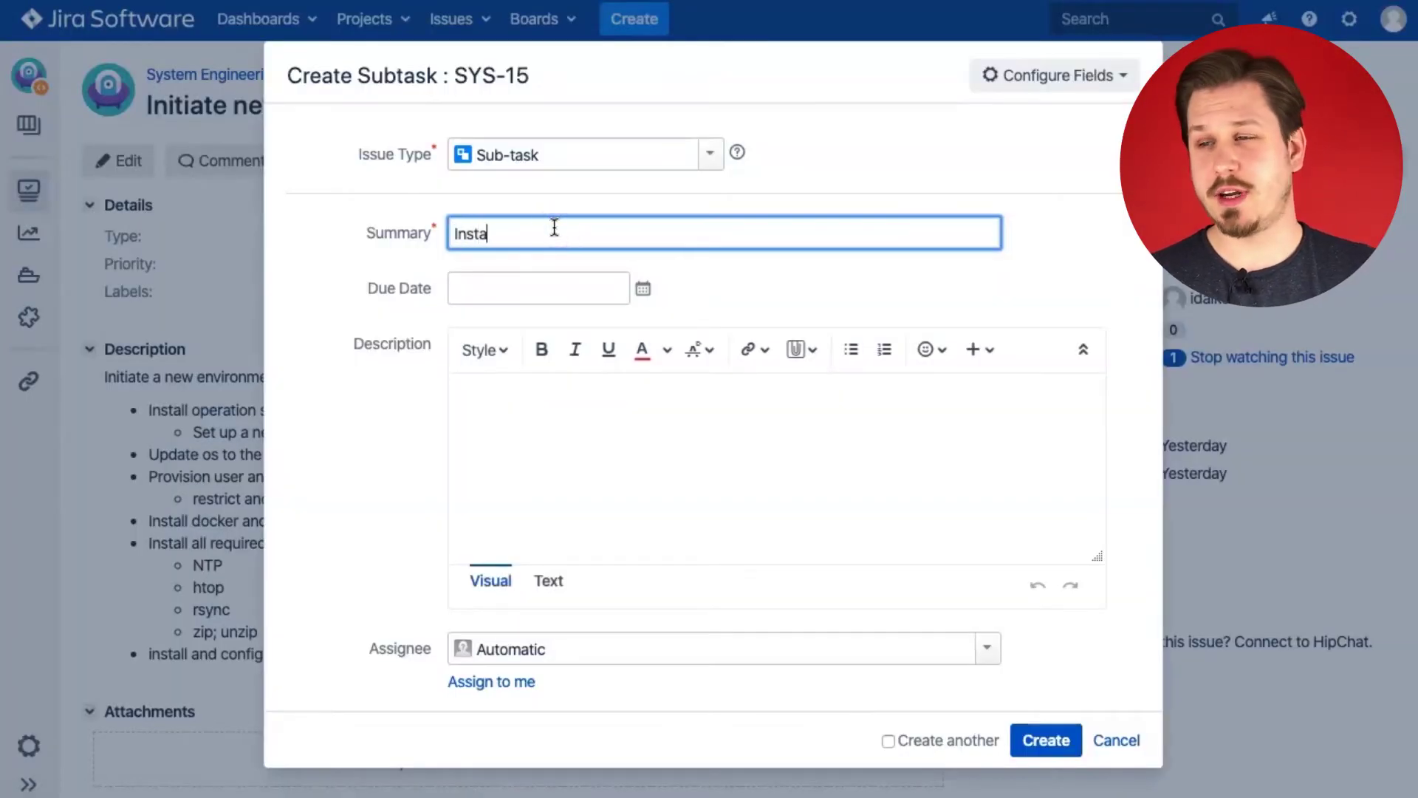
pyautogui.write('ll opera')
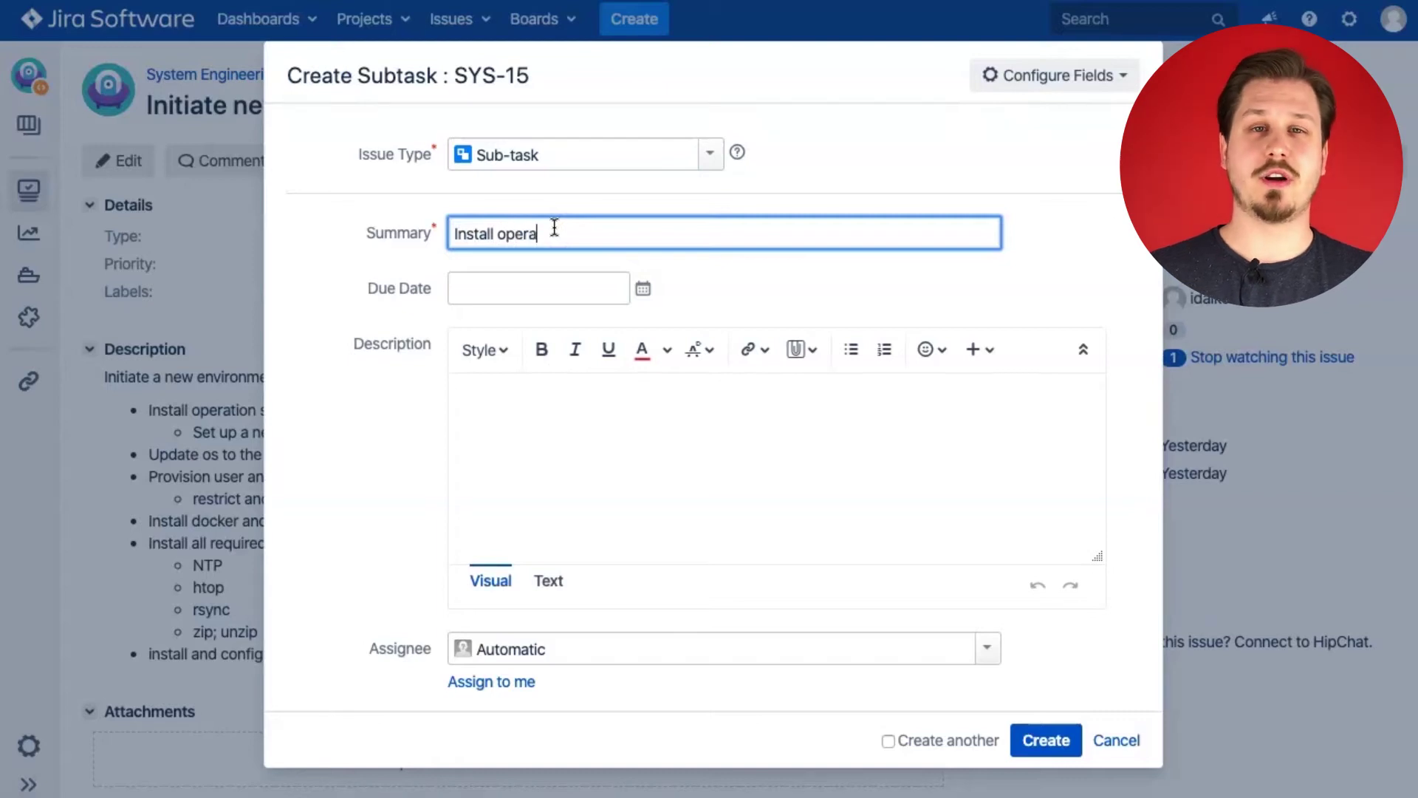
pyautogui.write('tion system')
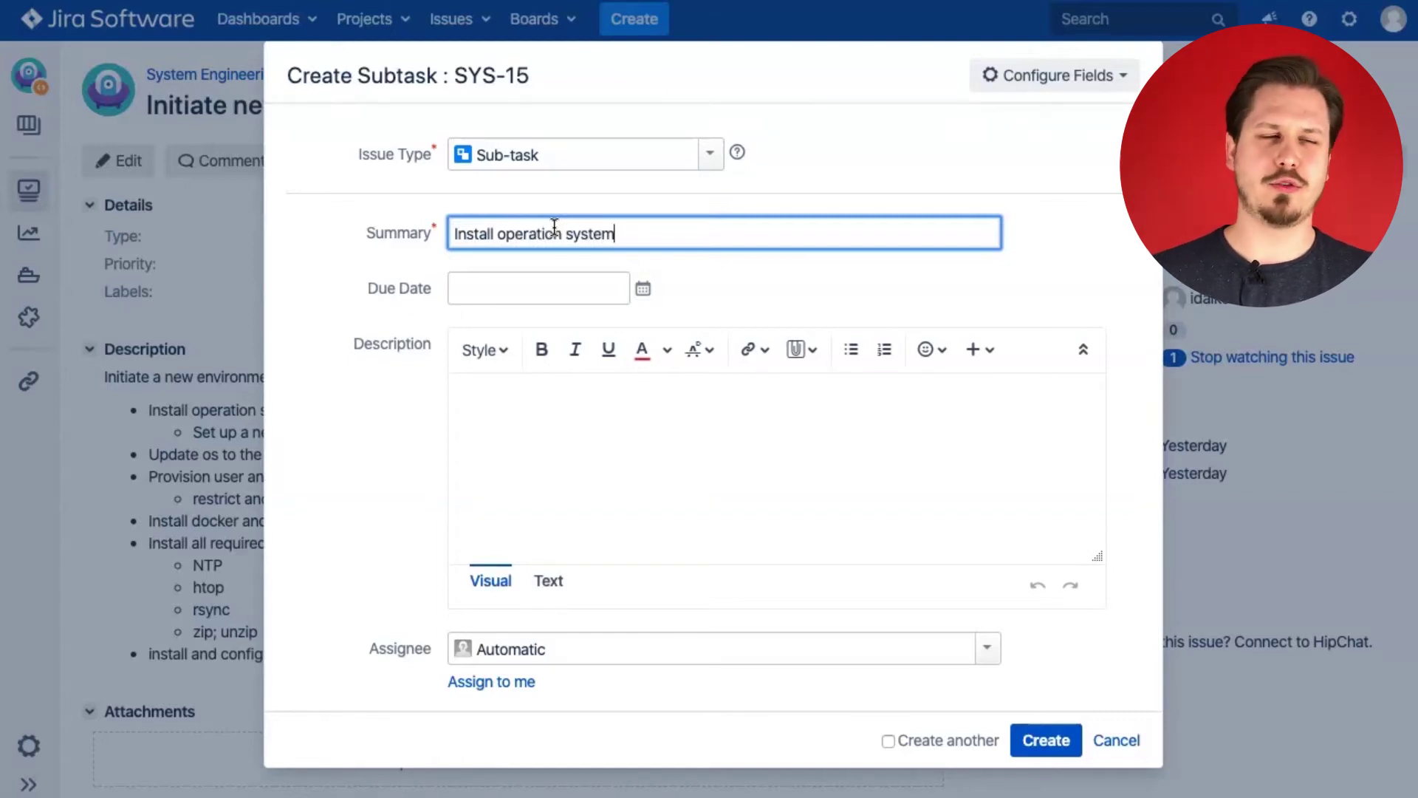
pyautogui.click(476, 450)
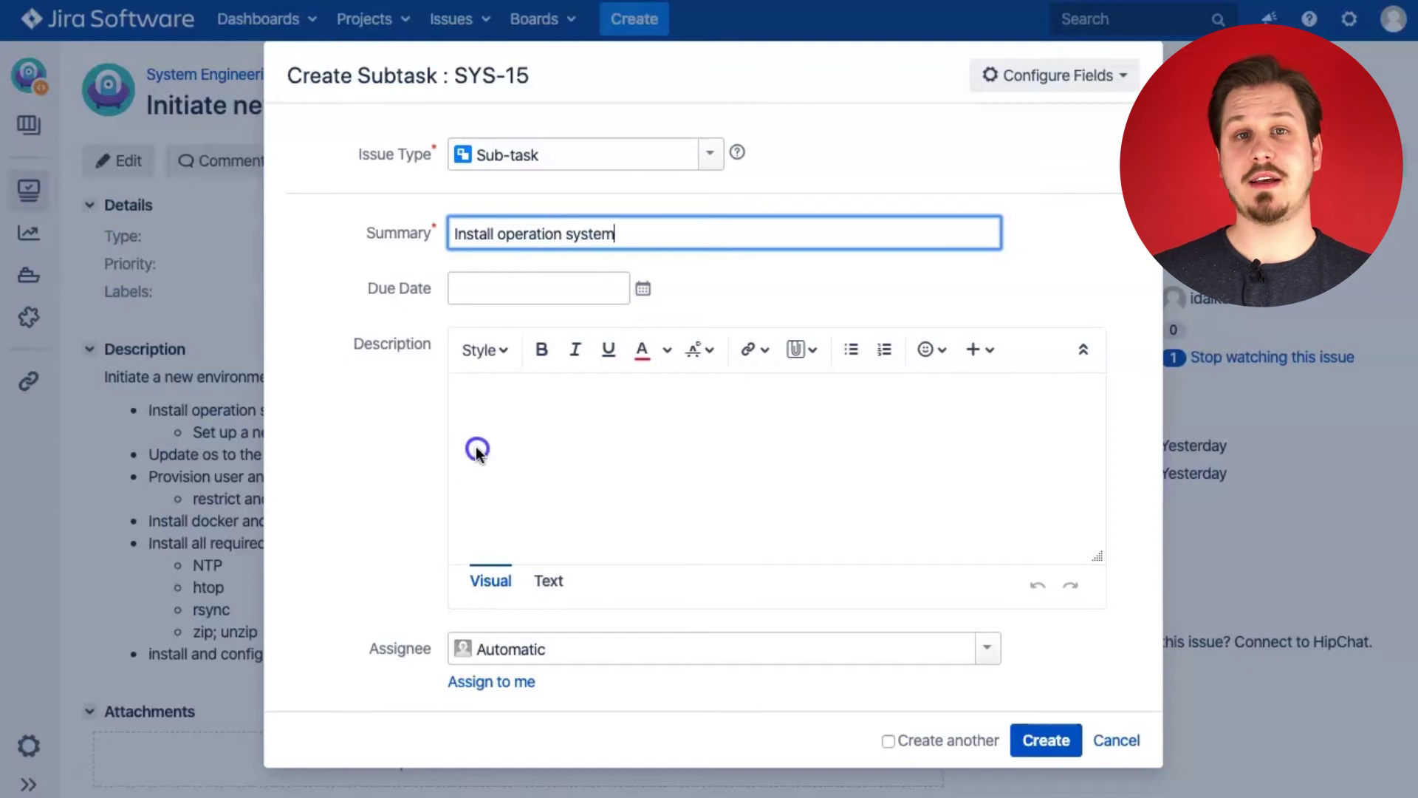
pyautogui.write('Set ')
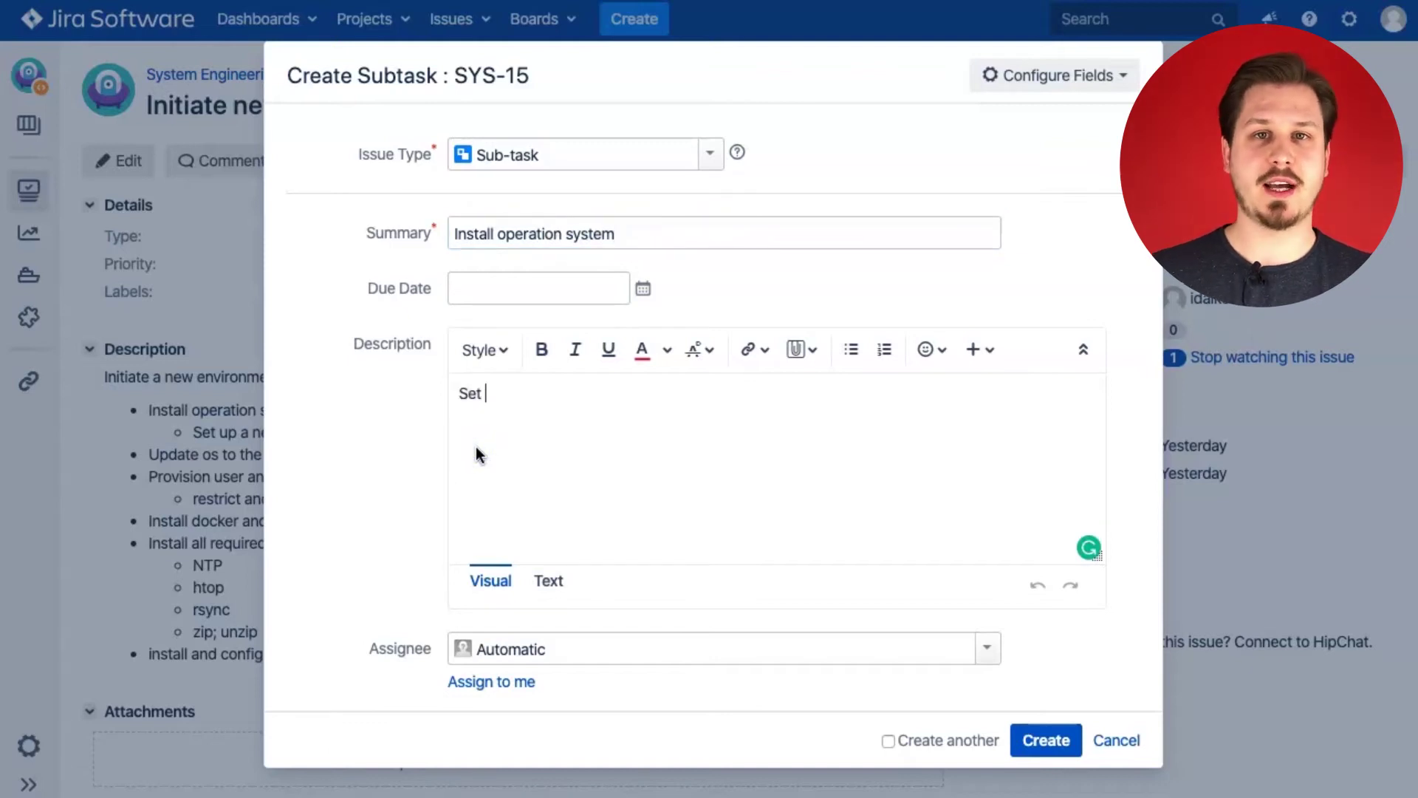
pyautogui.write('up a ne')
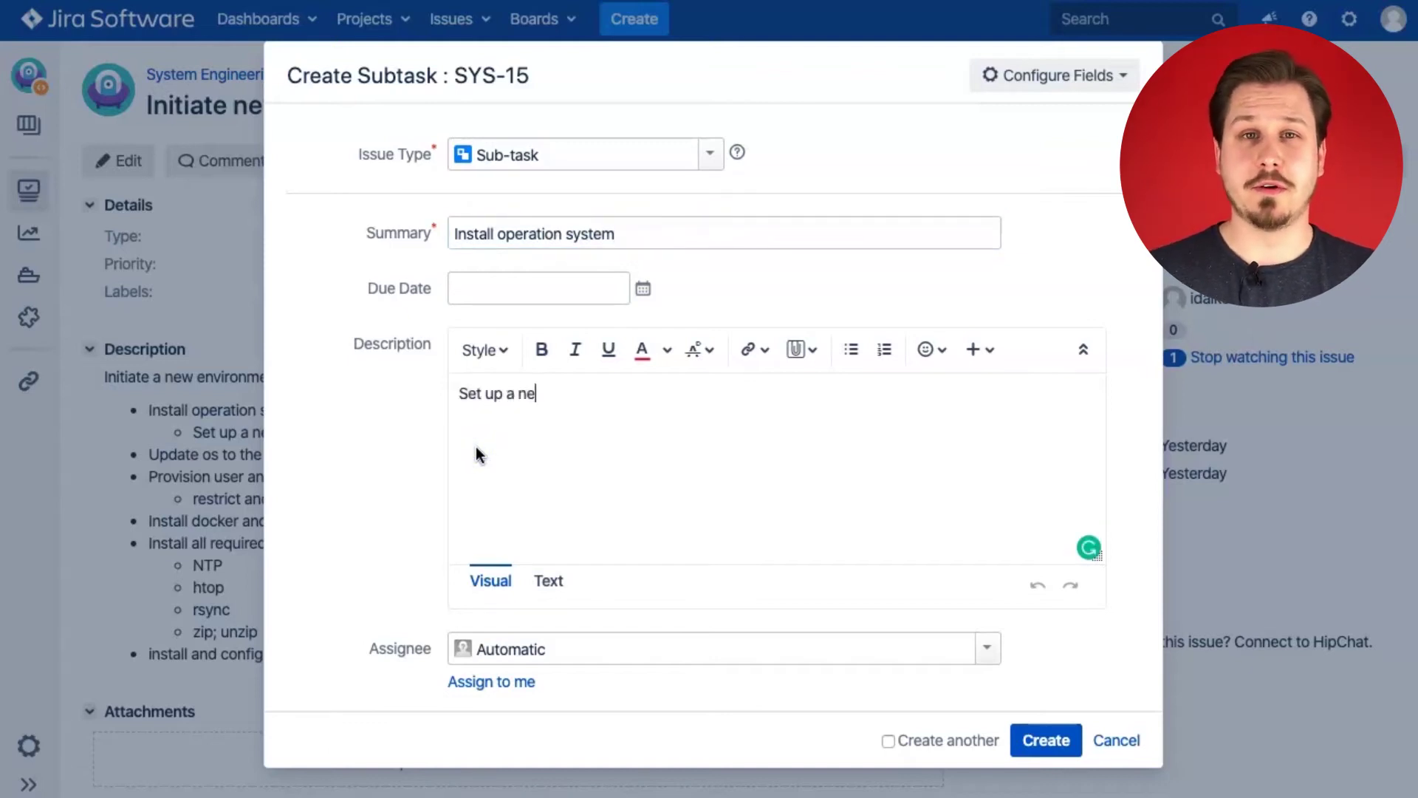
pyautogui.write('w partit')
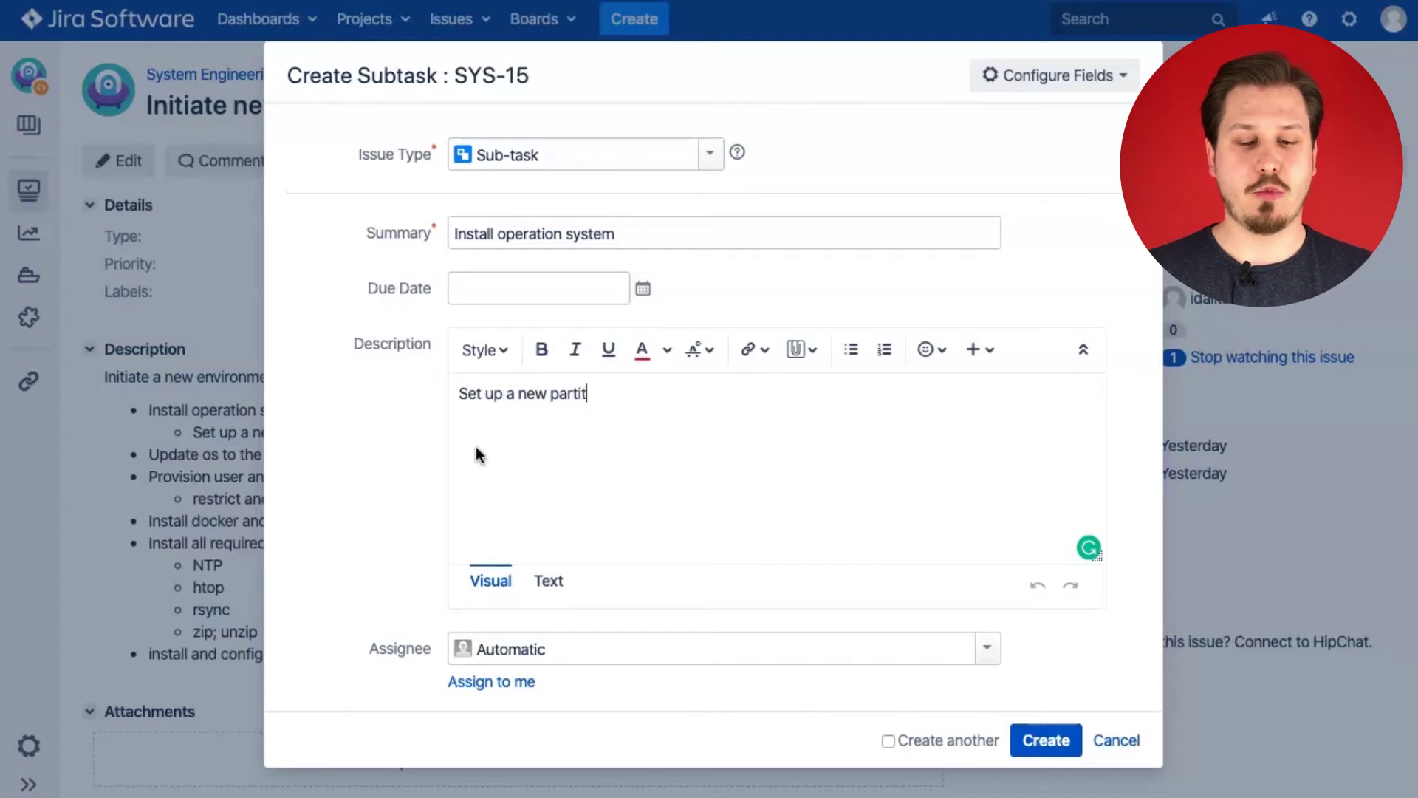
pyautogui.write('ion str')
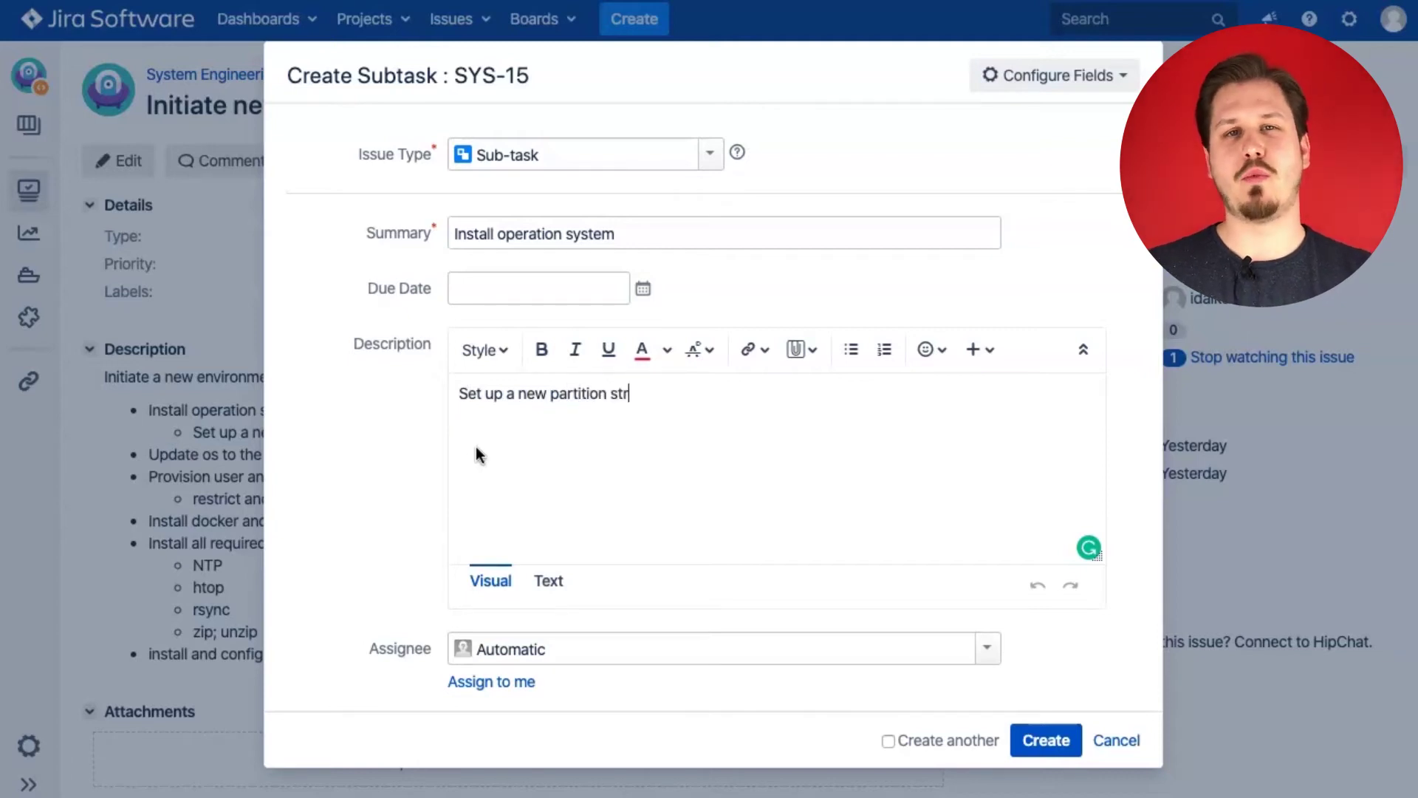
pyautogui.write('ategy')
# - Assign the sub-task to the matching user and create it
pyautogui.scroll(-1, 476, 446)
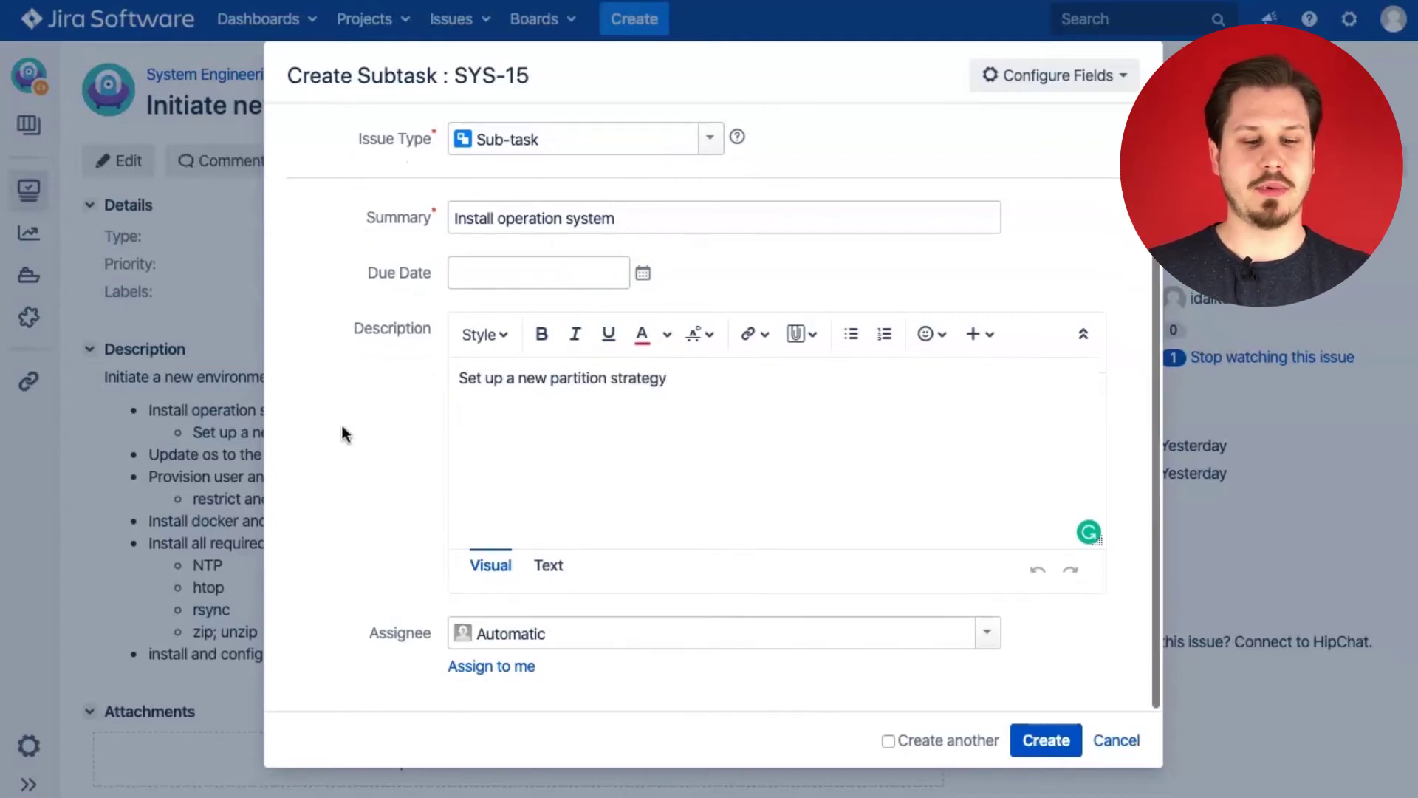
pyautogui.click(988, 632)
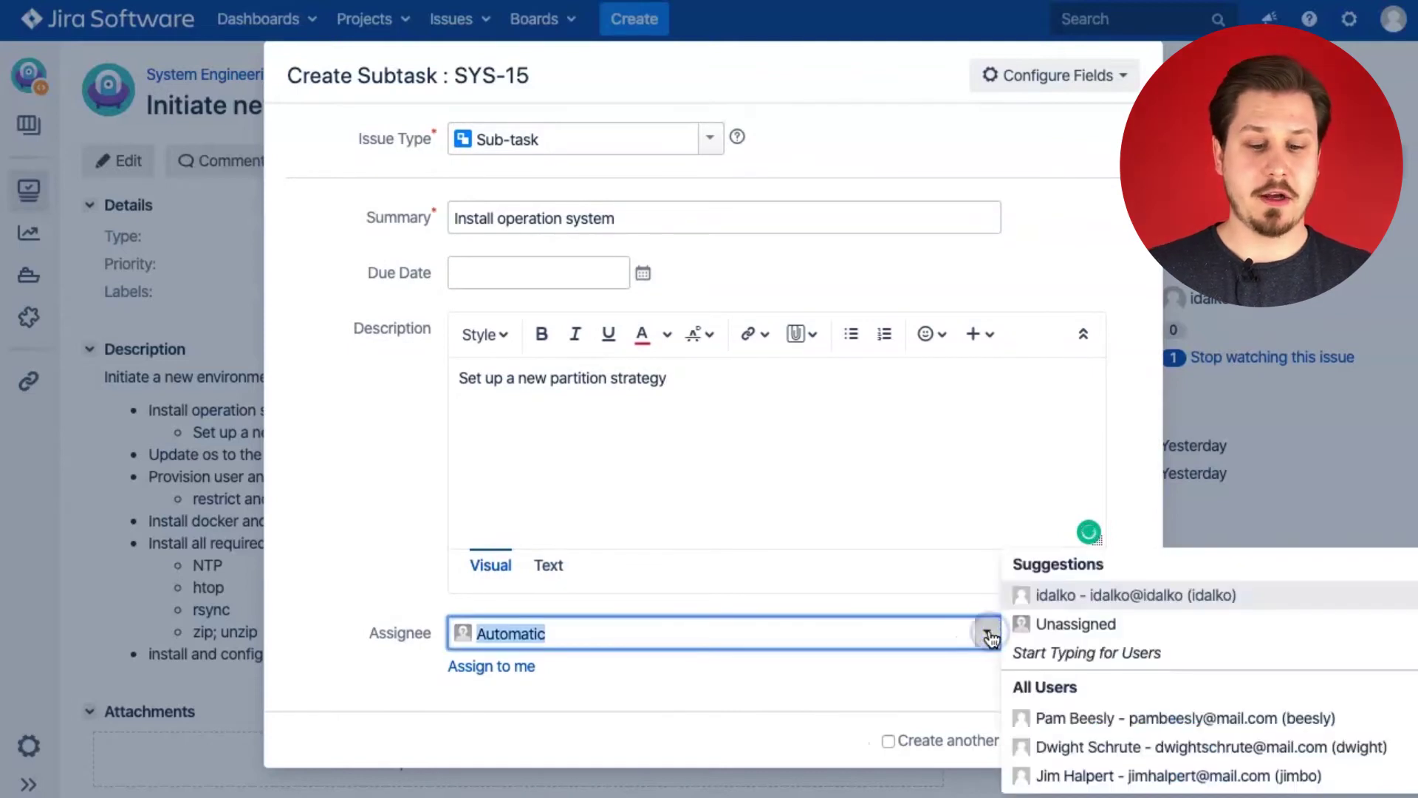
pyautogui.write('Jim')
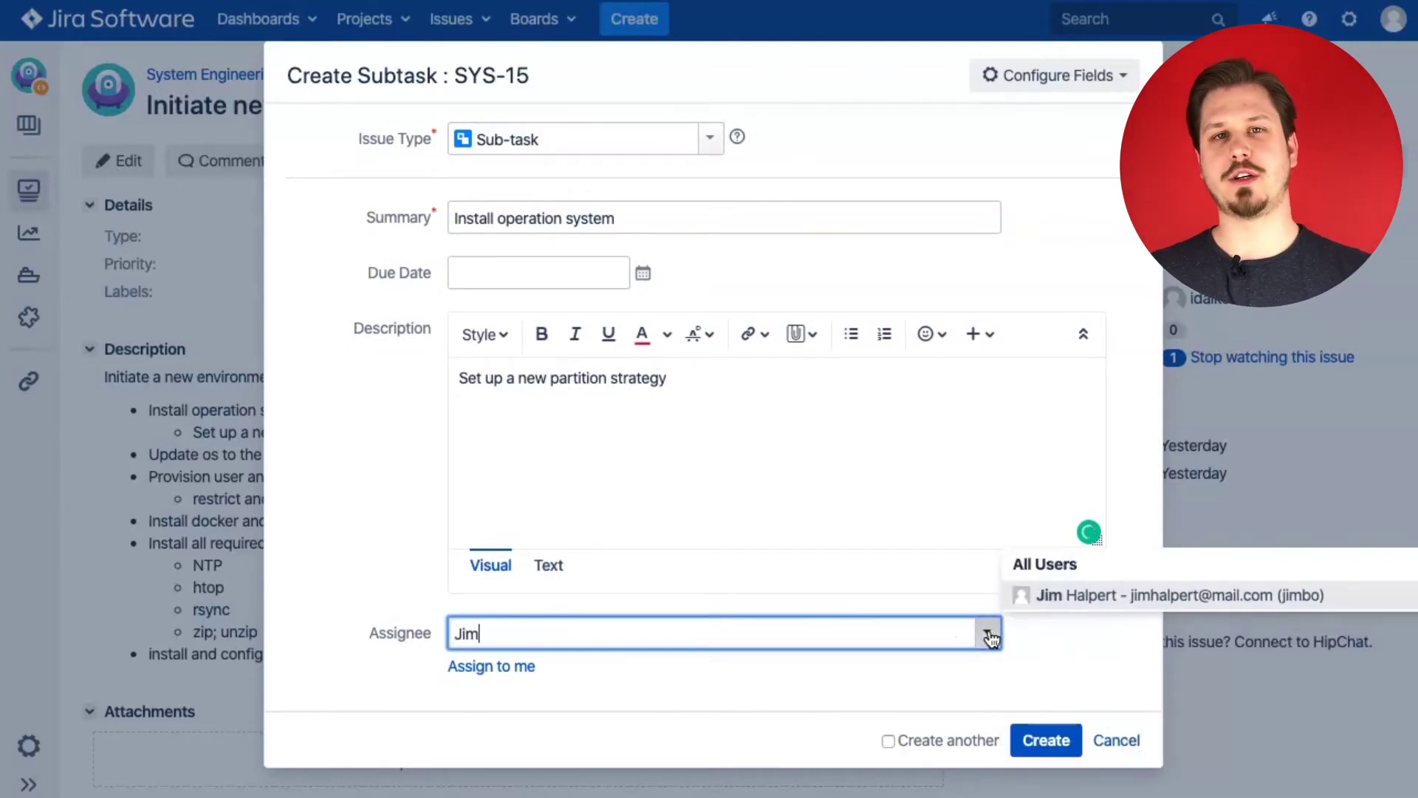
pyautogui.click(1132, 602)
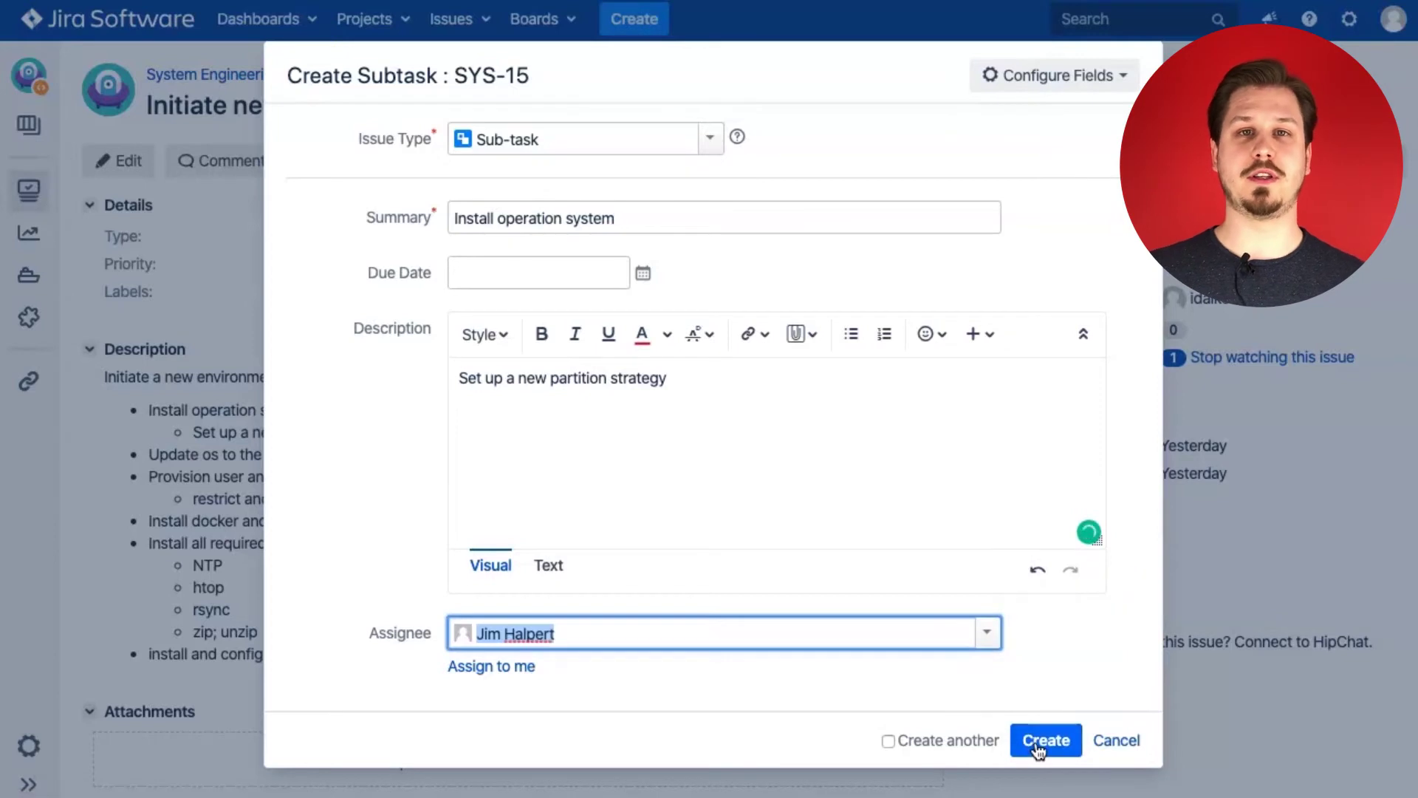
pyautogui.click(1041, 742)
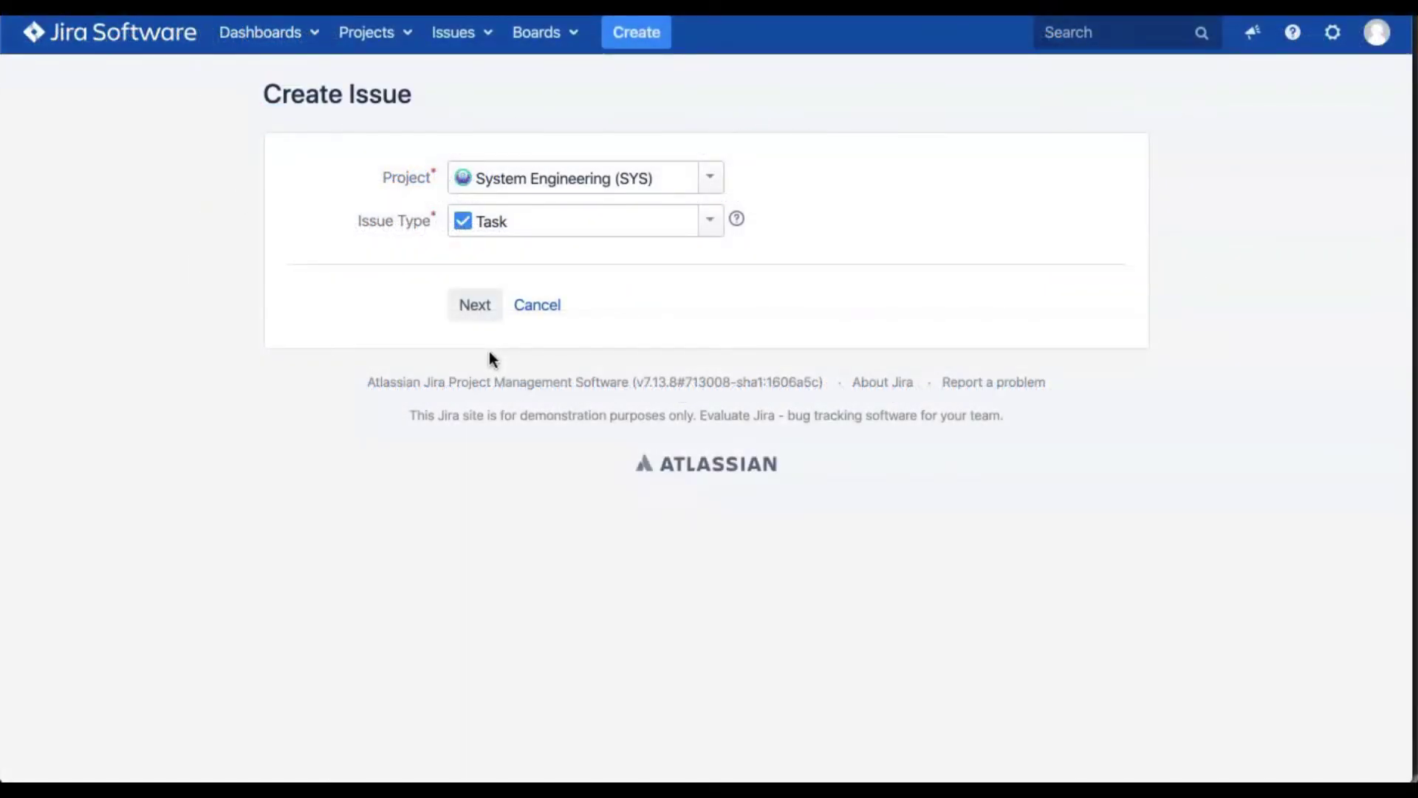
# - Add an assigned 'Install operation system' row to the Tasks grid, followed by an empty second row
pyautogui.click(483, 312)
pyautogui.scroll(-10, 485, 316)
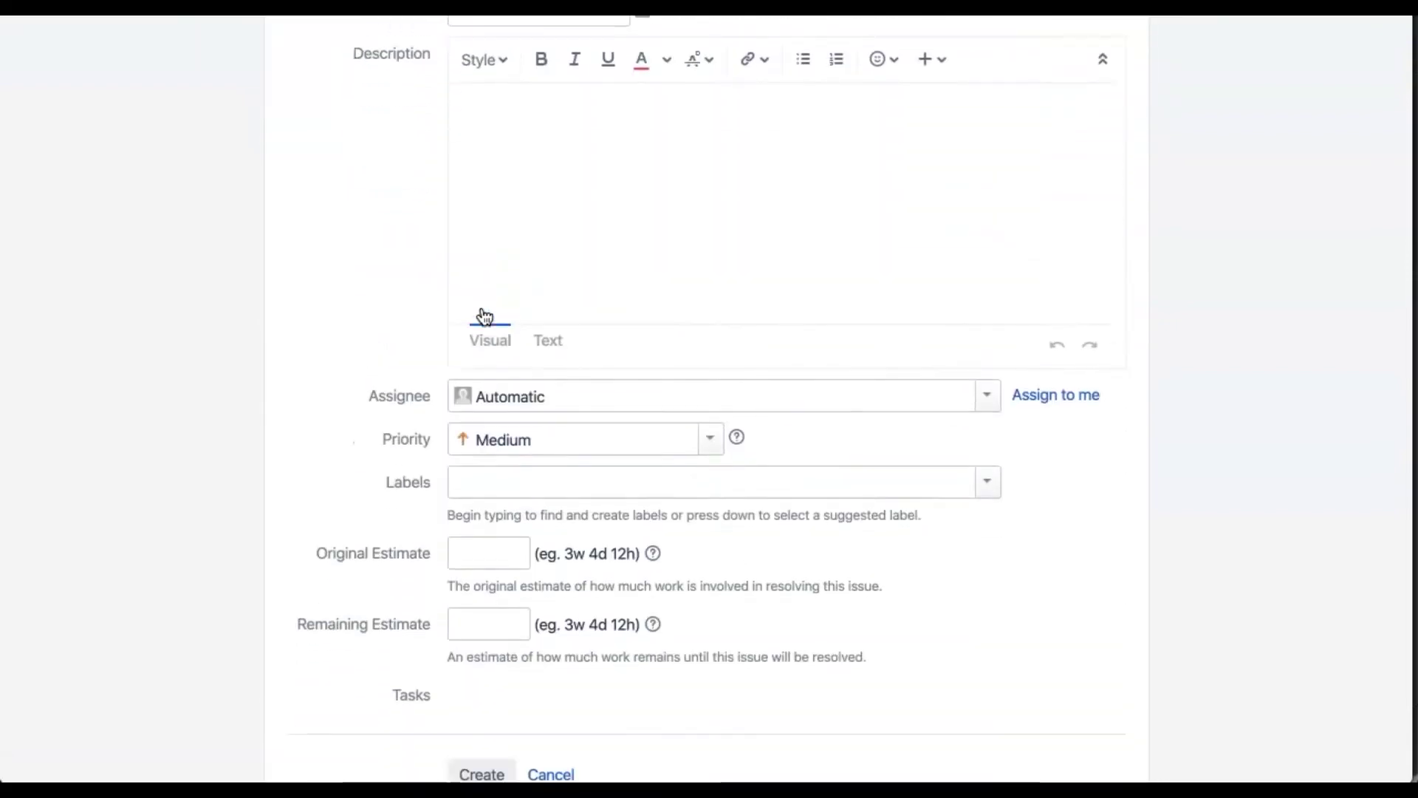
pyautogui.click(824, 402)
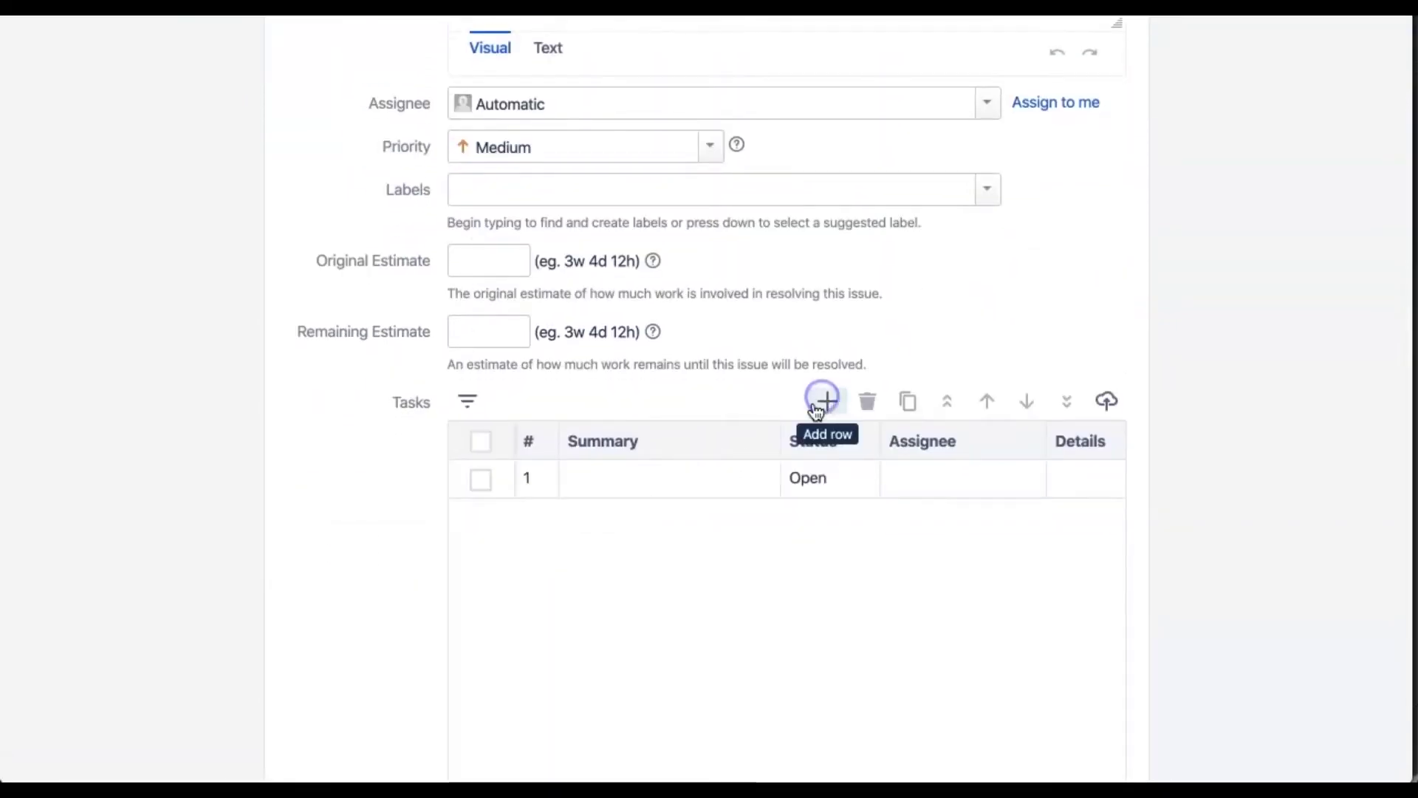
pyautogui.click(703, 472)
pyautogui.write('Install operation system')
pyautogui.click(950, 473)
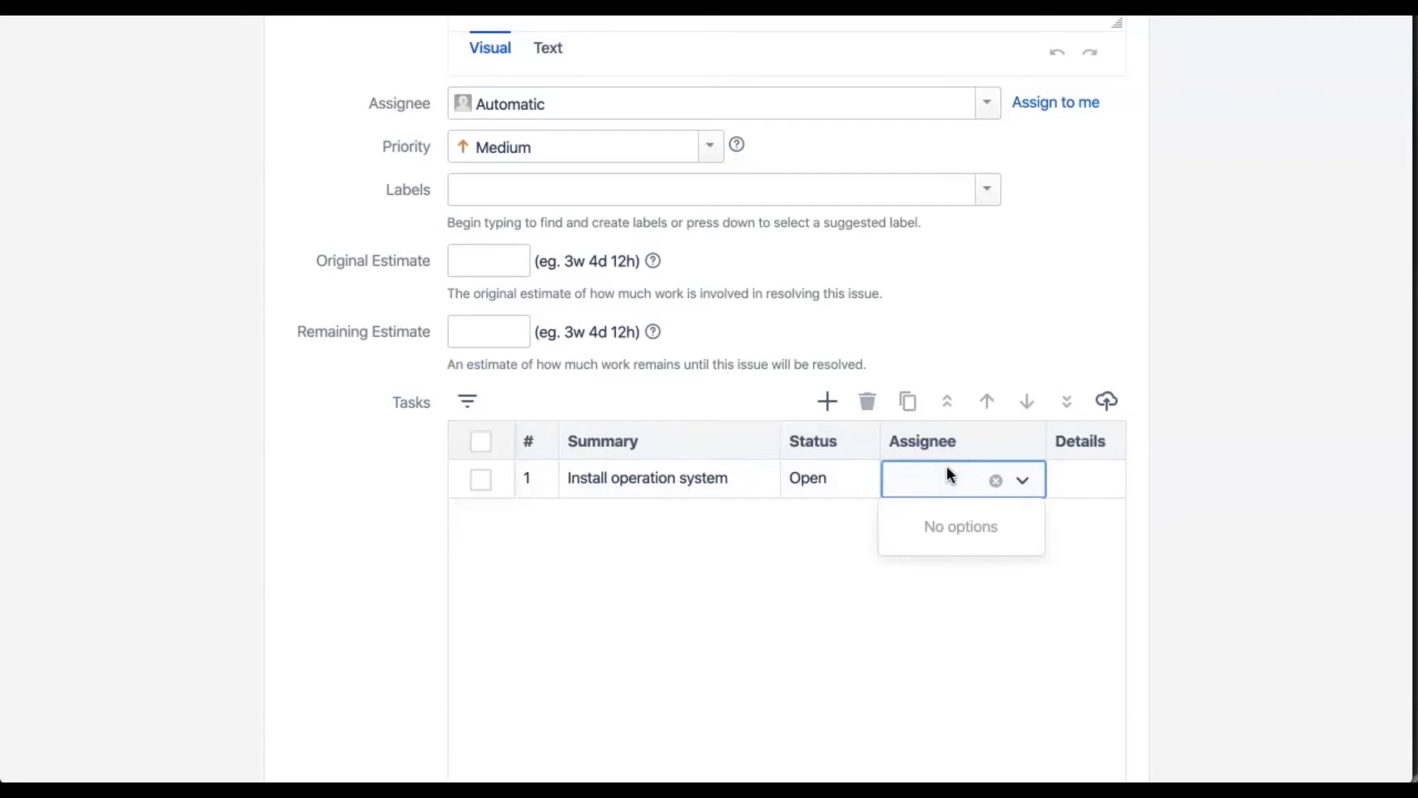
pyautogui.write('Jim')
pyautogui.click(945, 520)
pyautogui.click(829, 403)
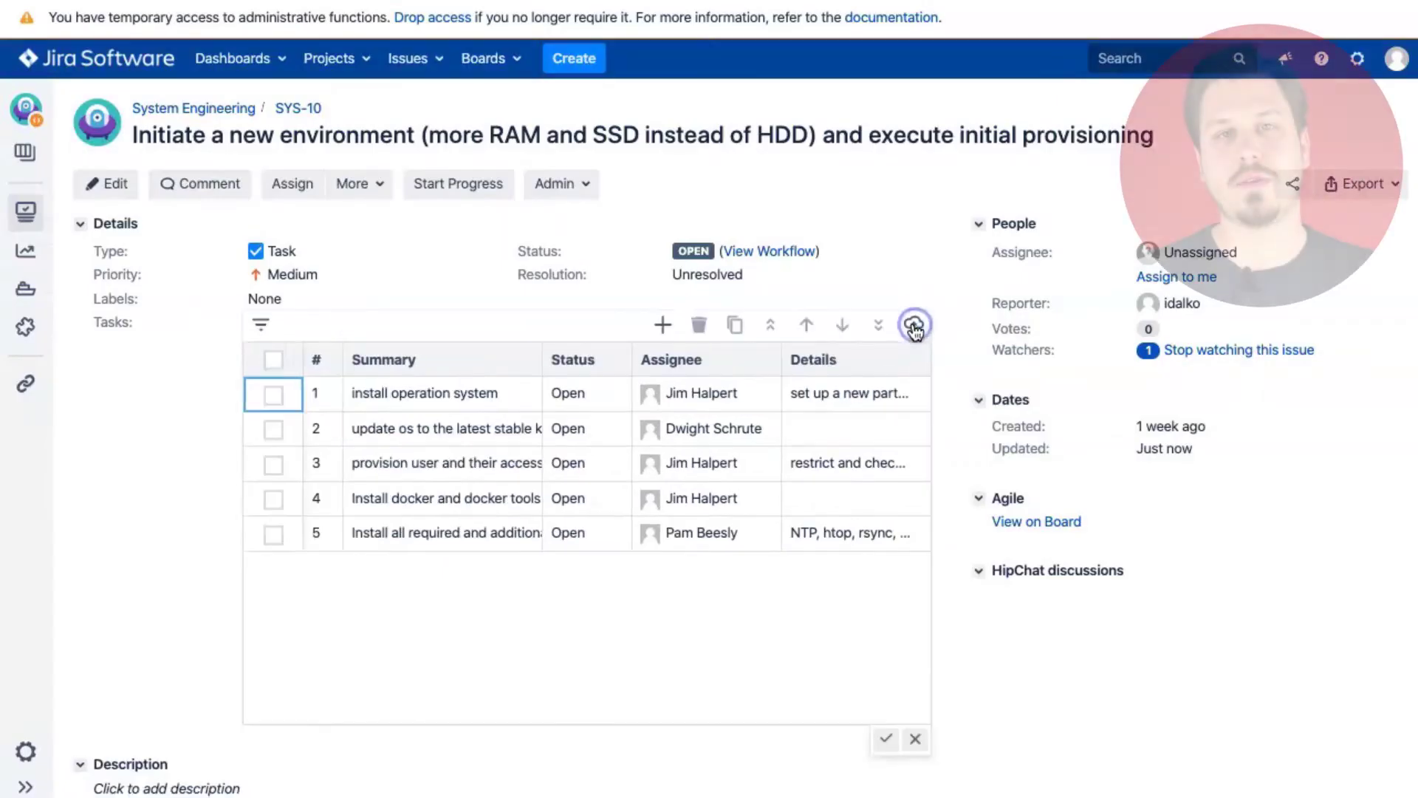
# - Set row 1 to Working, row 2 to On hold, and assign row 3 to the matching user
pyautogui.click(584, 393)
pyautogui.click(587, 460)
pyautogui.click(584, 428)
pyautogui.click(607, 521)
pyautogui.click(685, 464)
pyautogui.write('dwi')
pyautogui.click(703, 504)
# - Add a sixth row 'Install and configure UFW' and assign it to the suggested person
pyautogui.click(662, 325)
pyautogui.click(484, 566)
pyautogui.write('Insta')
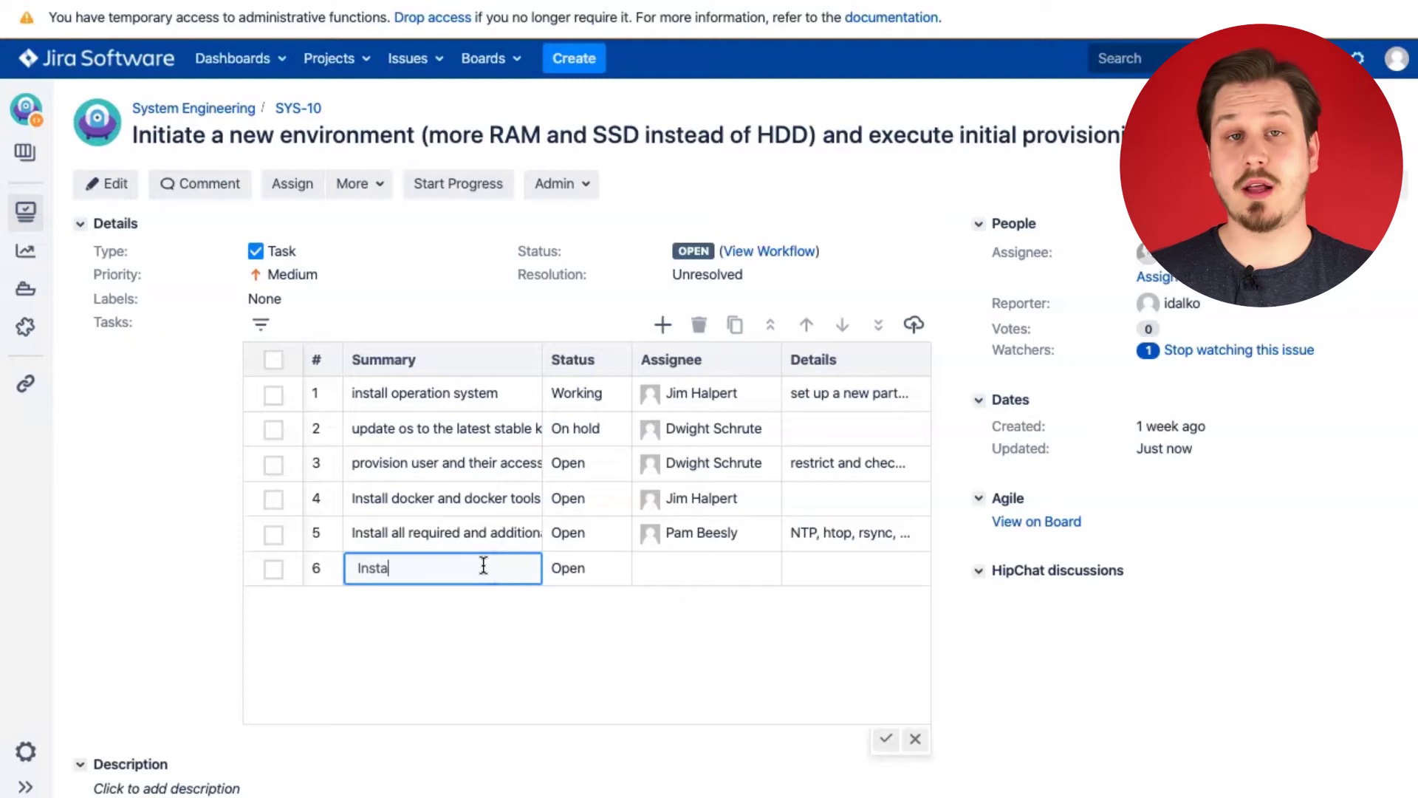
pyautogui.write('ll and configure')
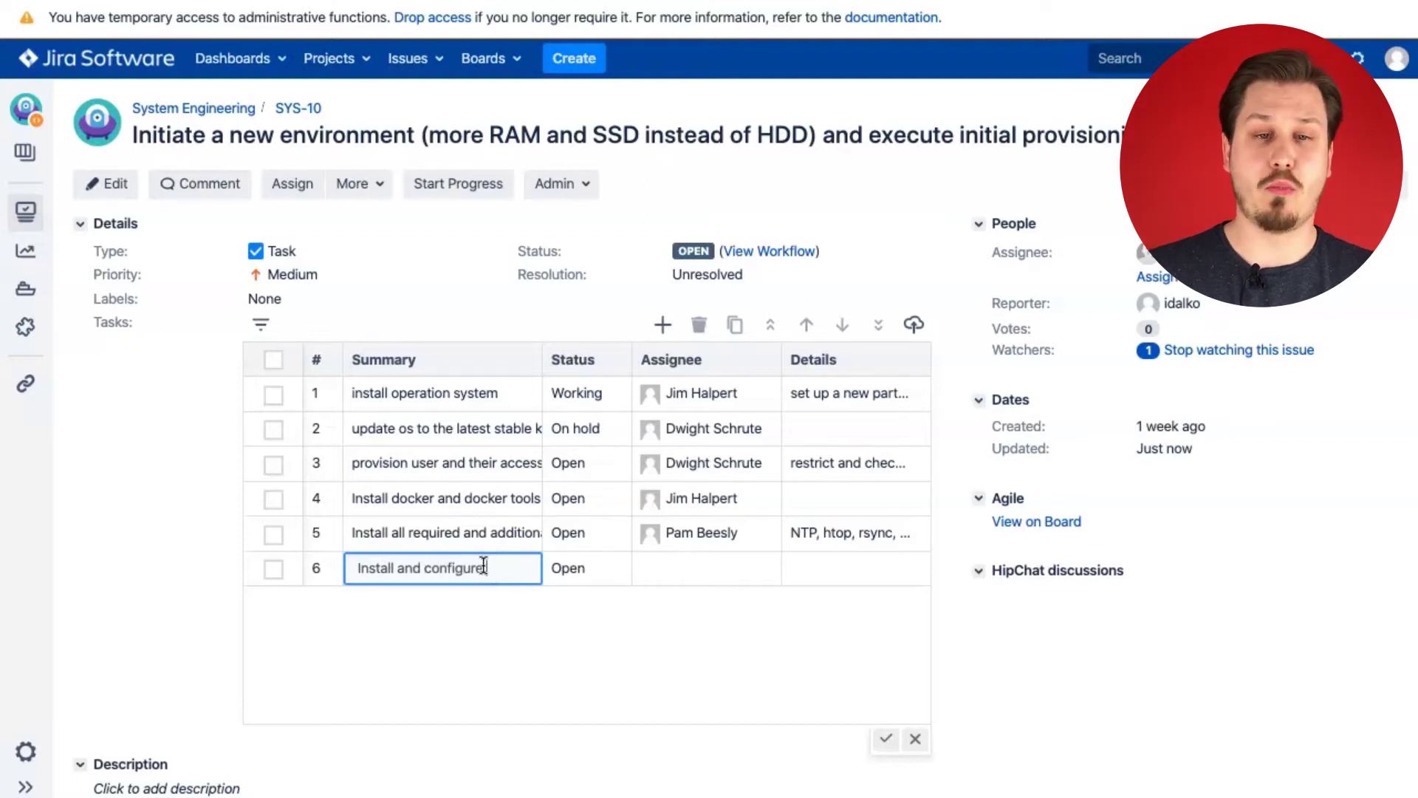
pyautogui.write(' UFW')
pyautogui.click(662, 568)
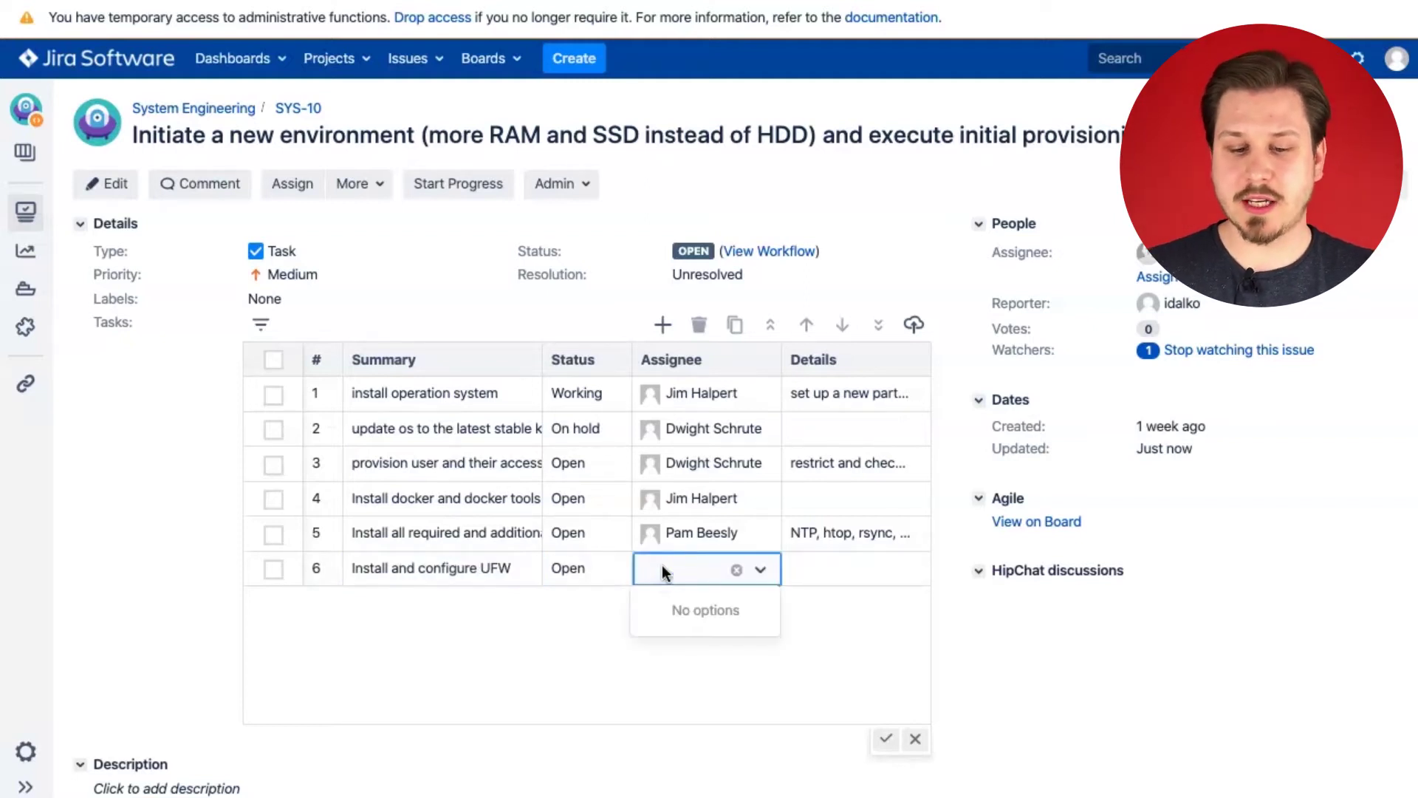
pyautogui.write('pa')
pyautogui.click(692, 608)
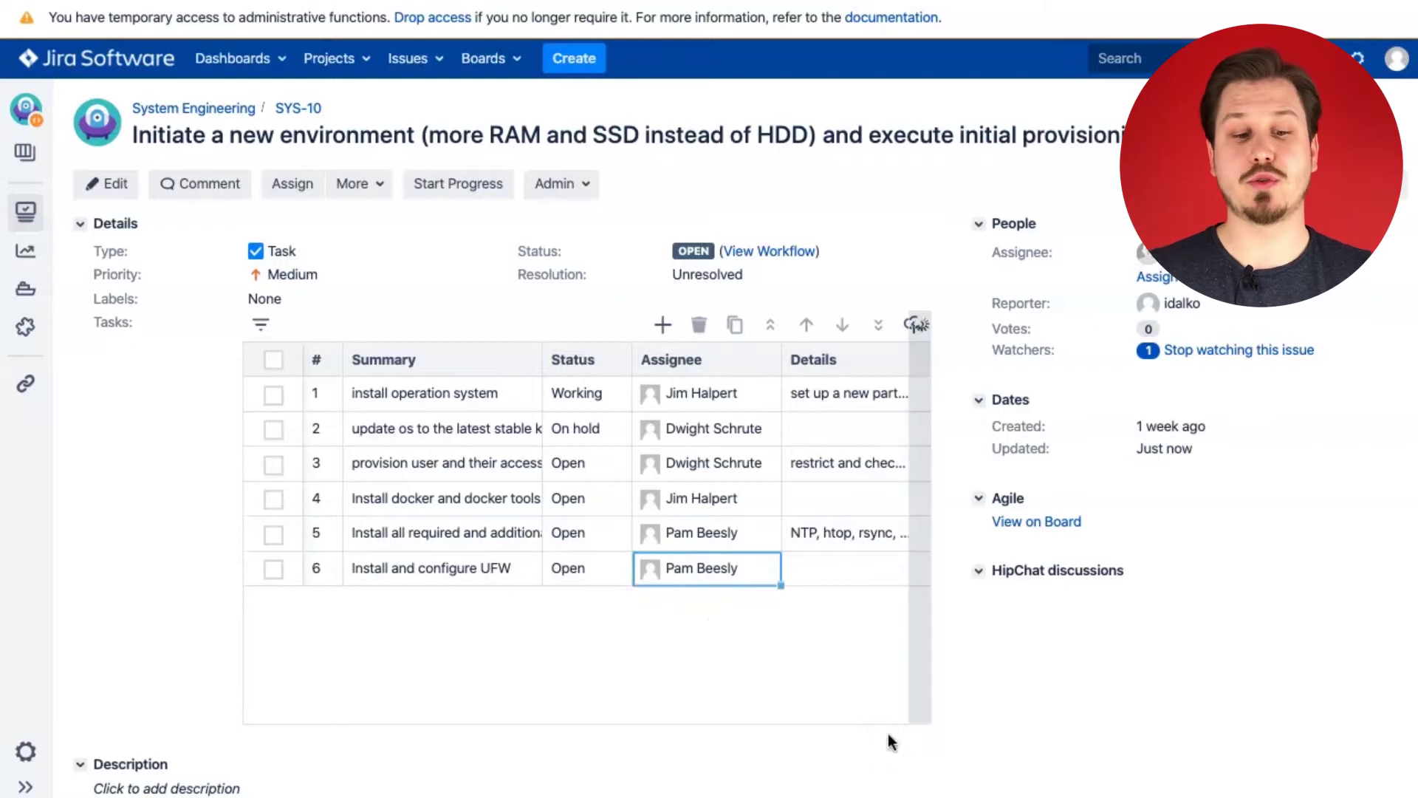
# - Save the task grid changes and open the Migrate JIRA environment issue
pyautogui.click(943, 595)
pyautogui.click(782, 55)
pyautogui.scroll(-1, 273, 290)
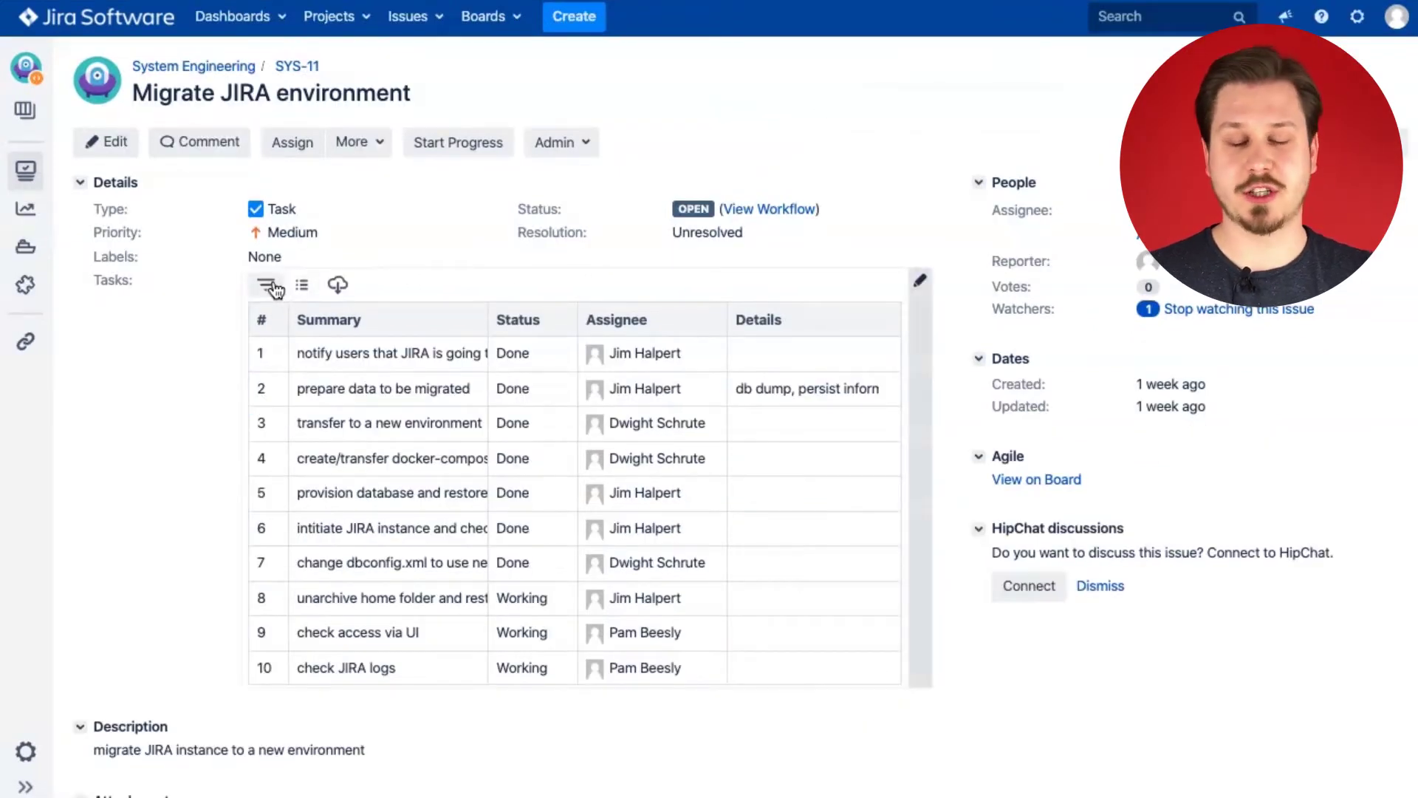
# - Filter the task grid by Status 'working', then by two assignees, clearing each filter afterward
pyautogui.click(266, 284)
pyautogui.click(532, 357)
pyautogui.write('wo')
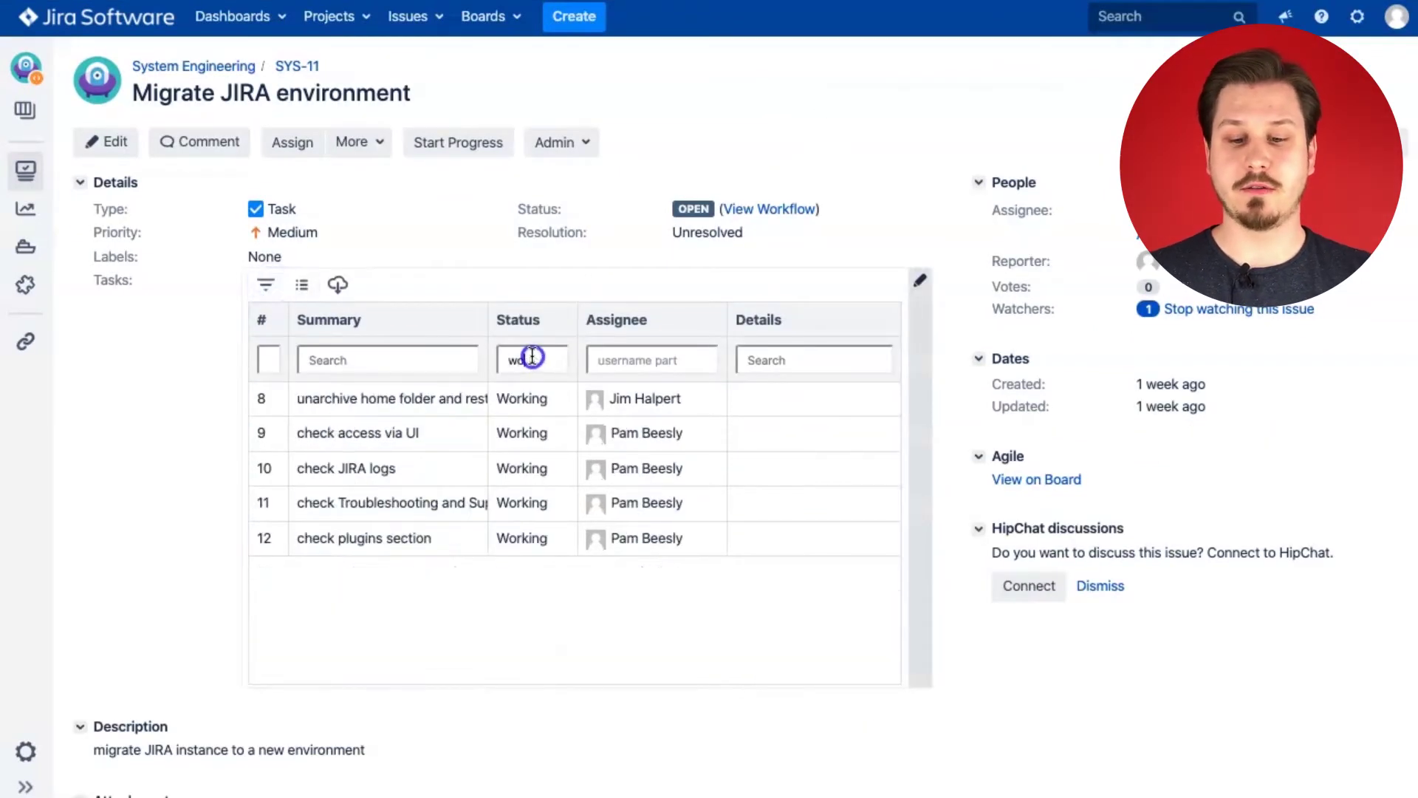
pyautogui.write('rking')
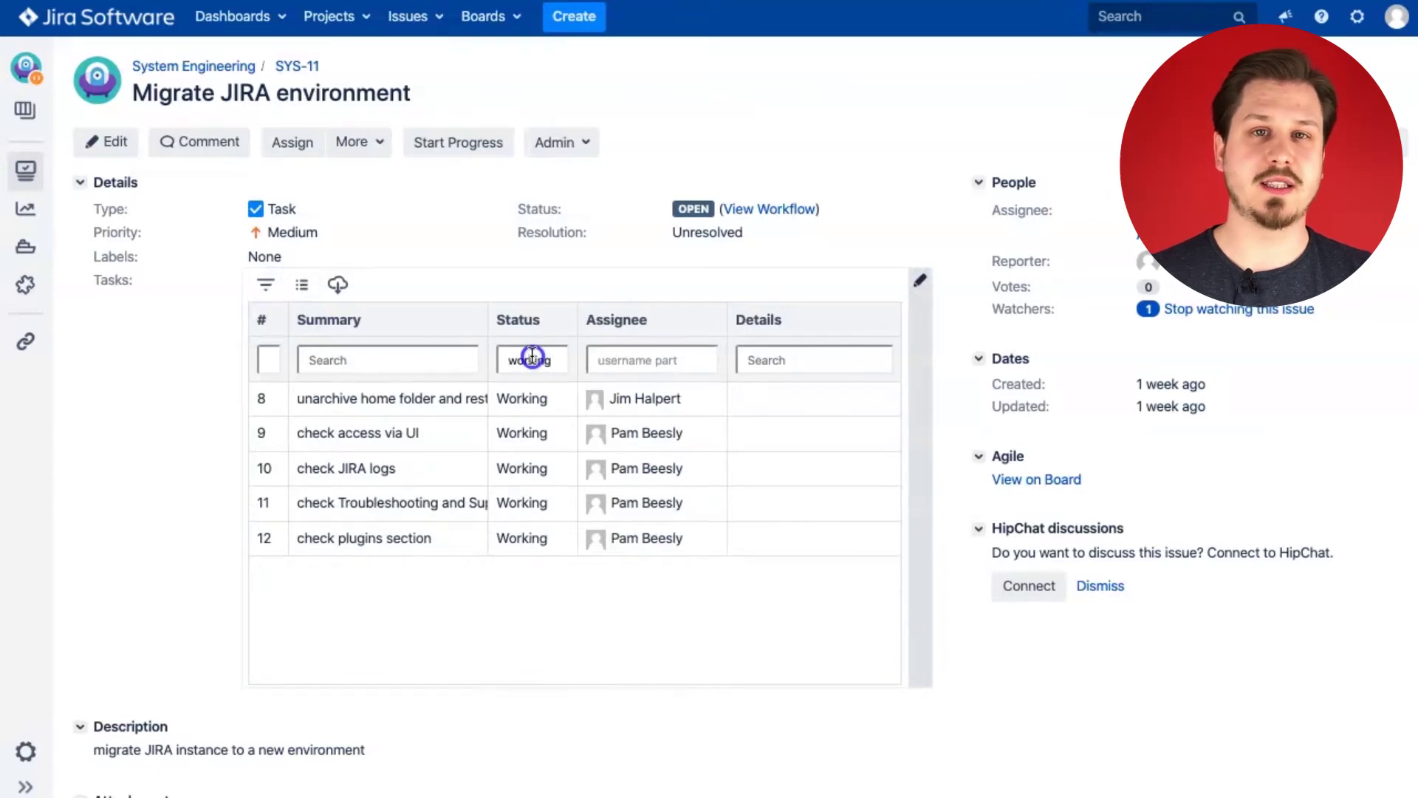
pyautogui.hotkey('ctrl', 'a')
pyautogui.press('BackSpace')
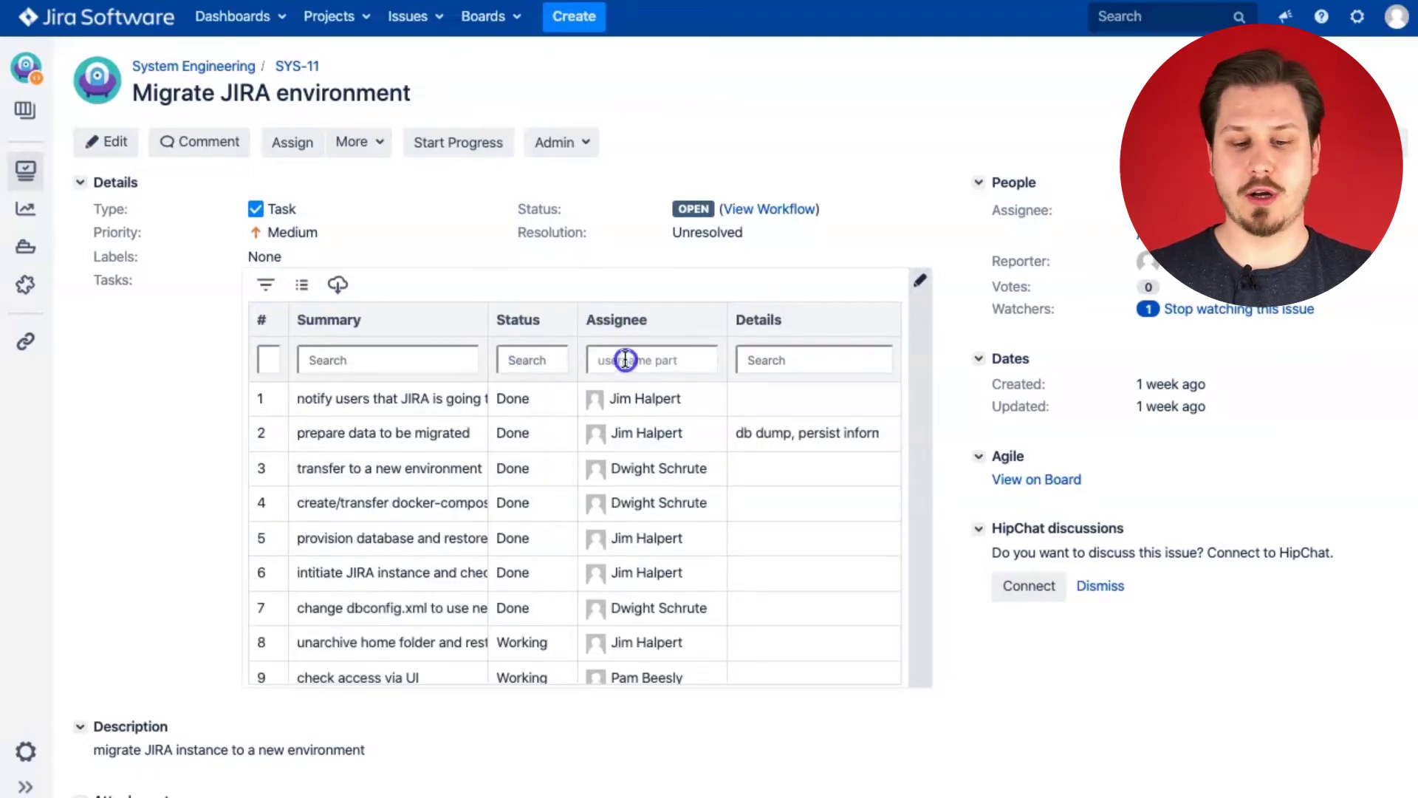
pyautogui.click(626, 360)
pyautogui.write('Pam')
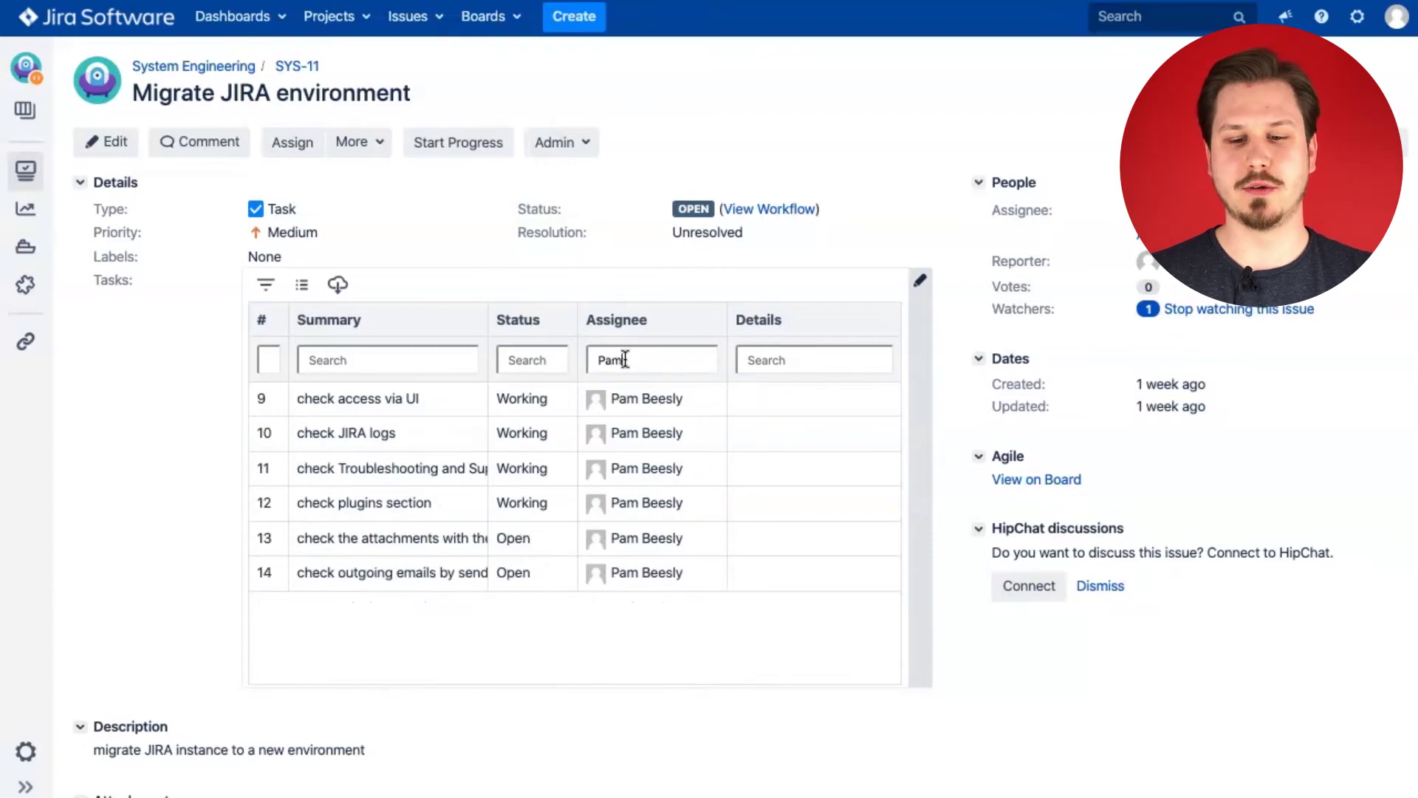
pyautogui.press('BackSpace')
pyautogui.press('BackSpace')
pyautogui.press('BackSpace')
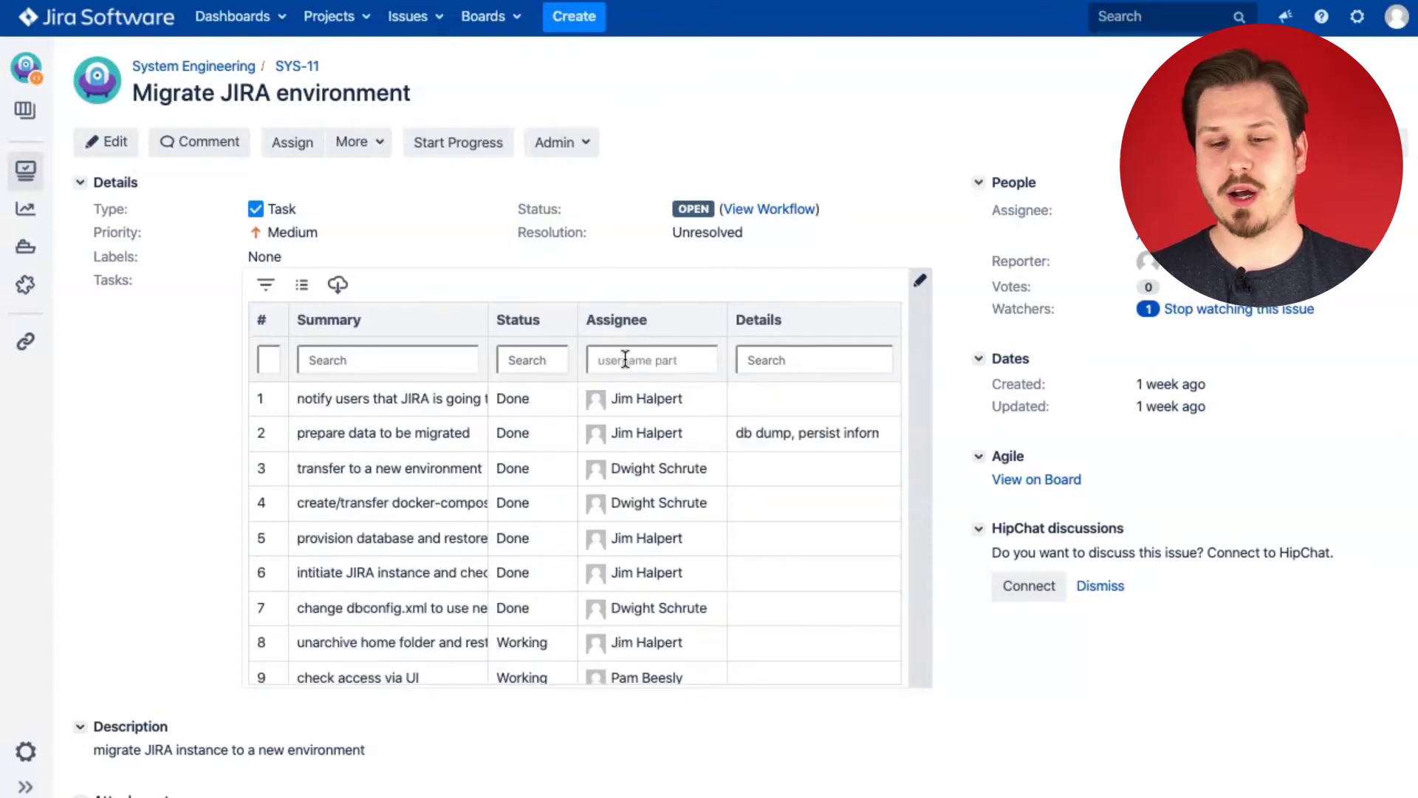
pyautogui.write('Jim')
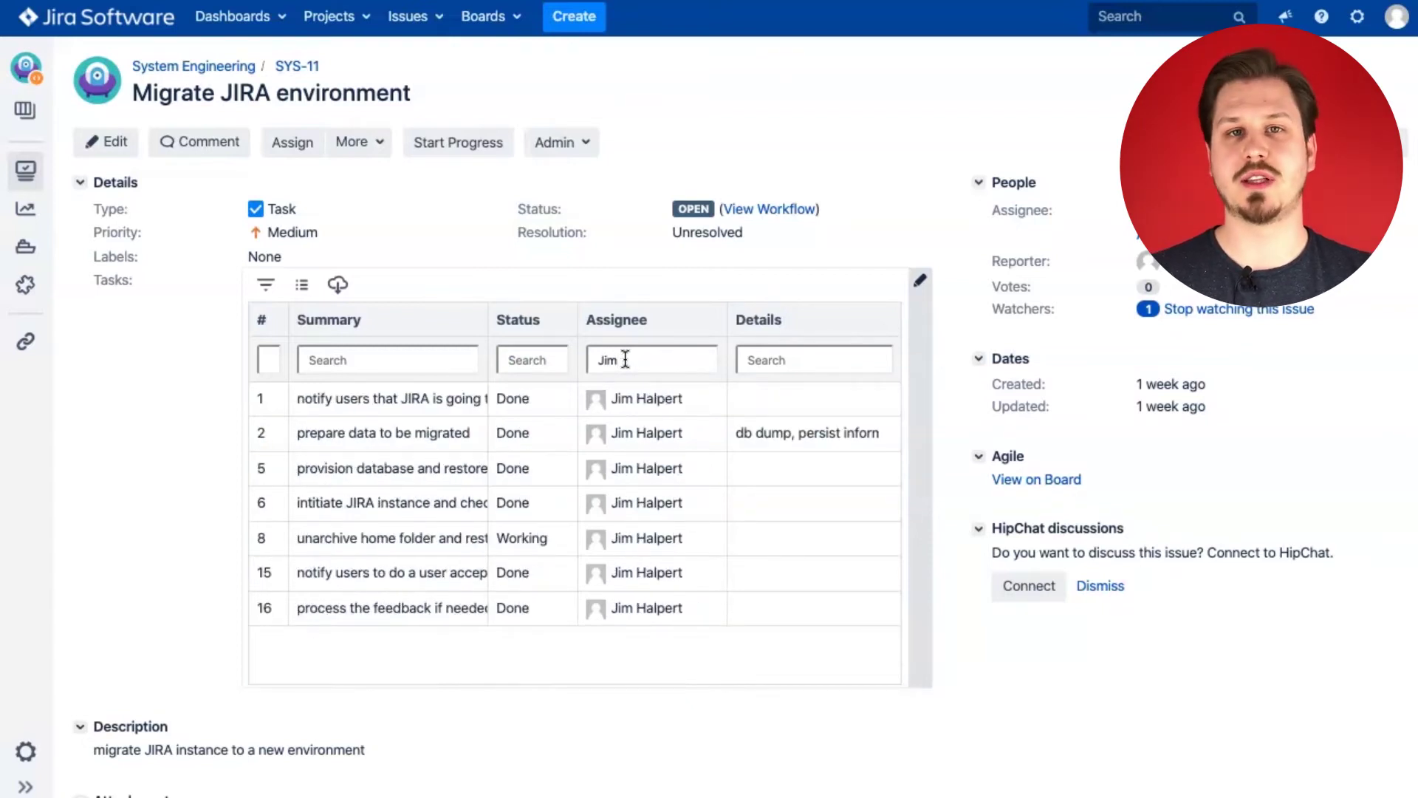
pyautogui.press('BackSpace')
pyautogui.press('BackSpace')
pyautogui.press('BackSpace')
pyautogui.click(266, 283)
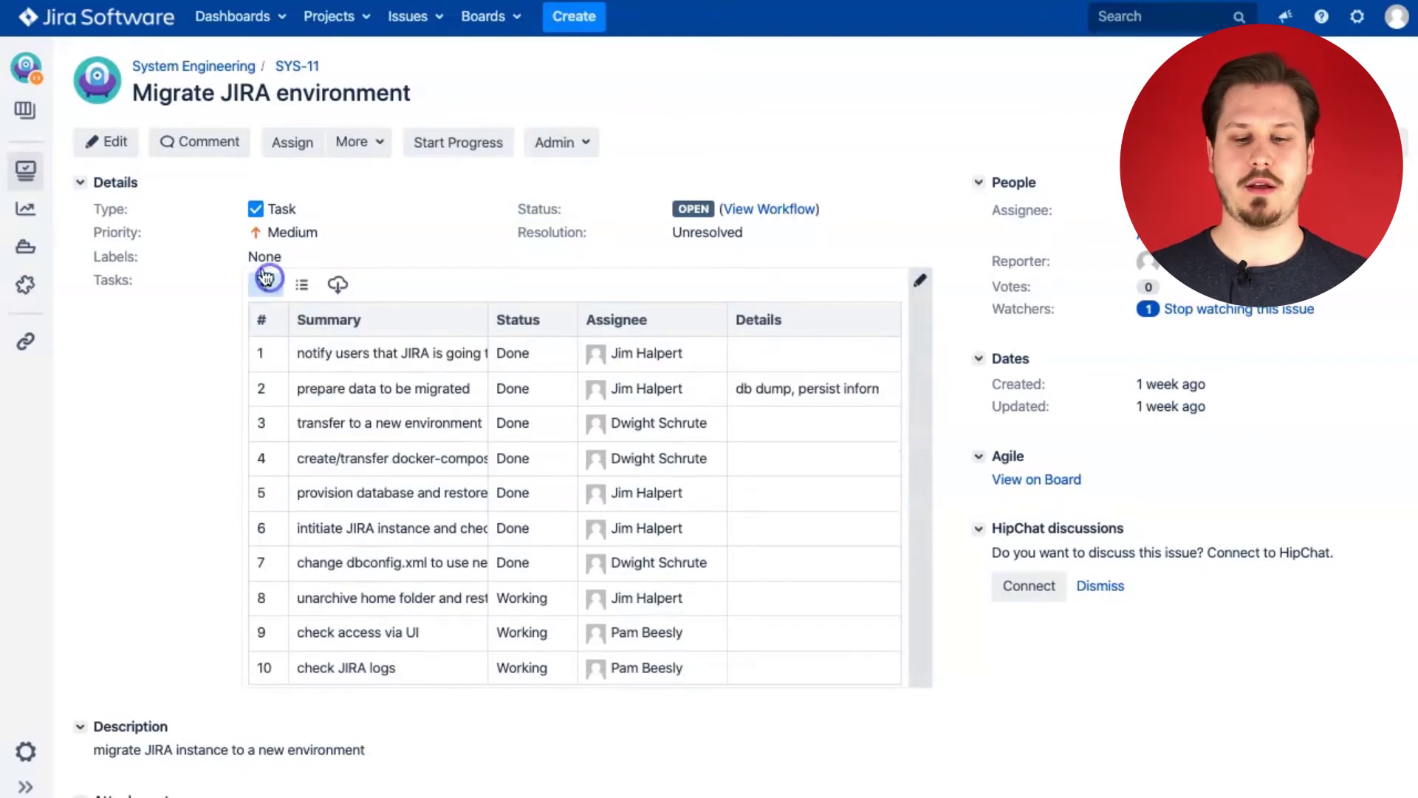
# - Group the task grid by Status, review the groups, then remove that grouping
pyautogui.click(303, 293)
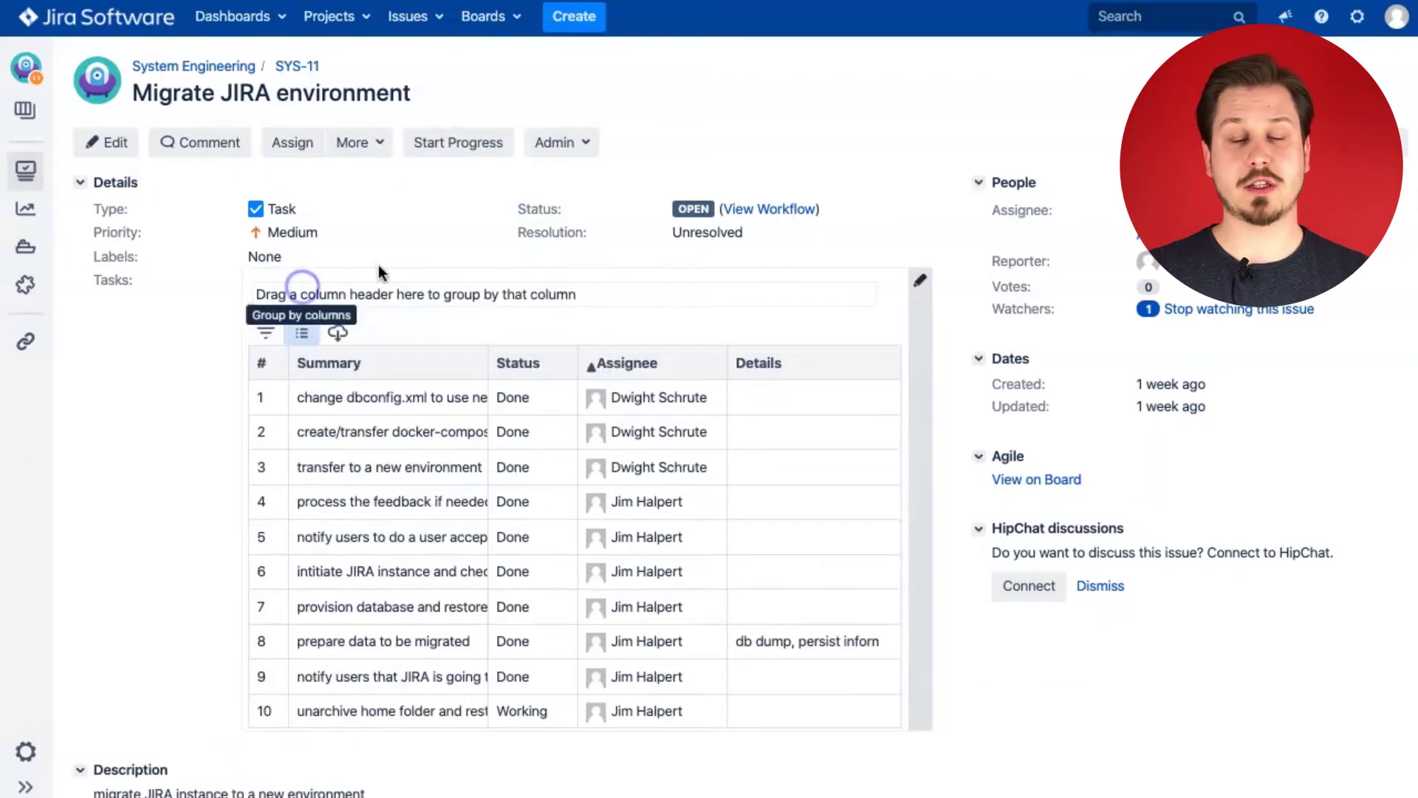
pyautogui.moveTo(511, 364); pyautogui.dragTo(499, 287)
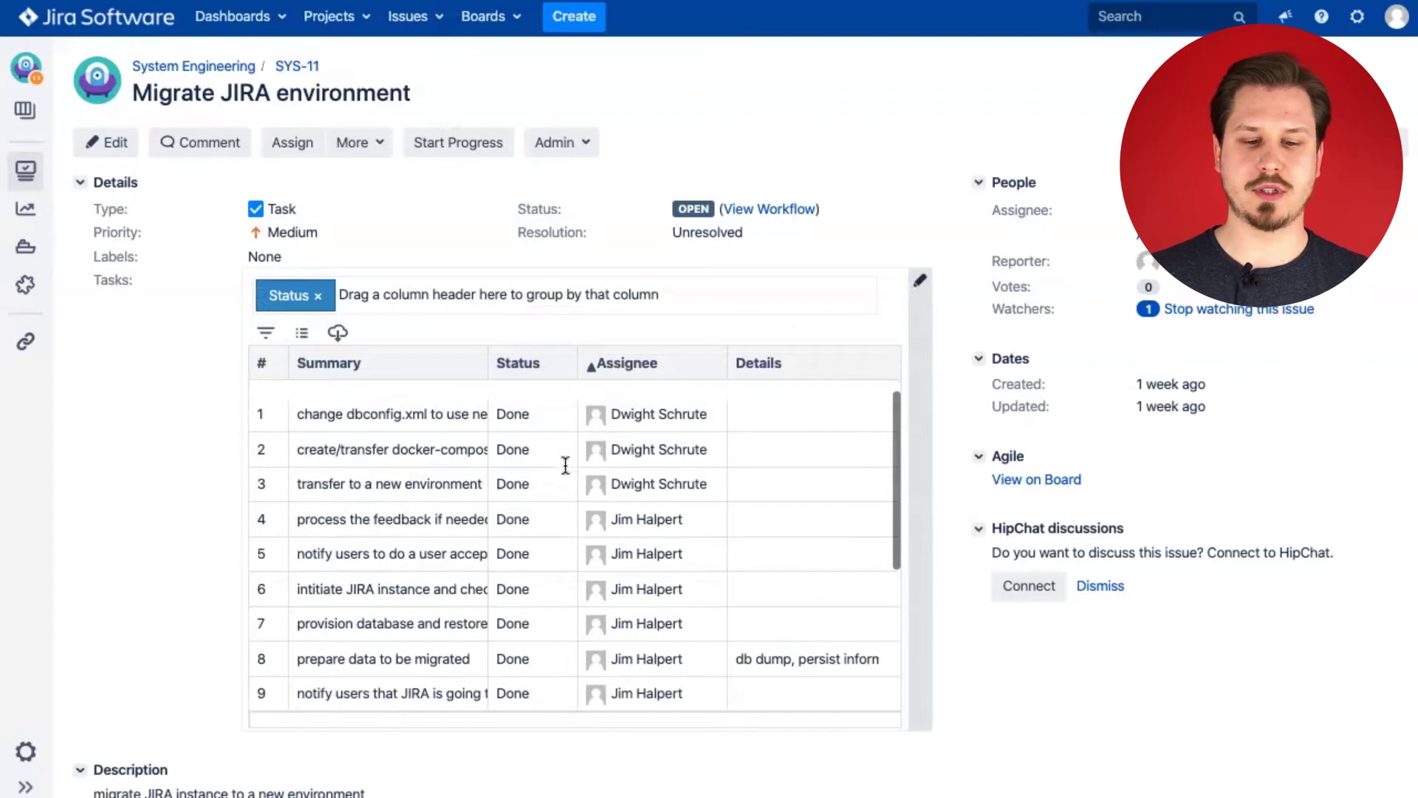
pyautogui.scroll(-4, 550, 441)
pyautogui.scroll(4, 517, 507)
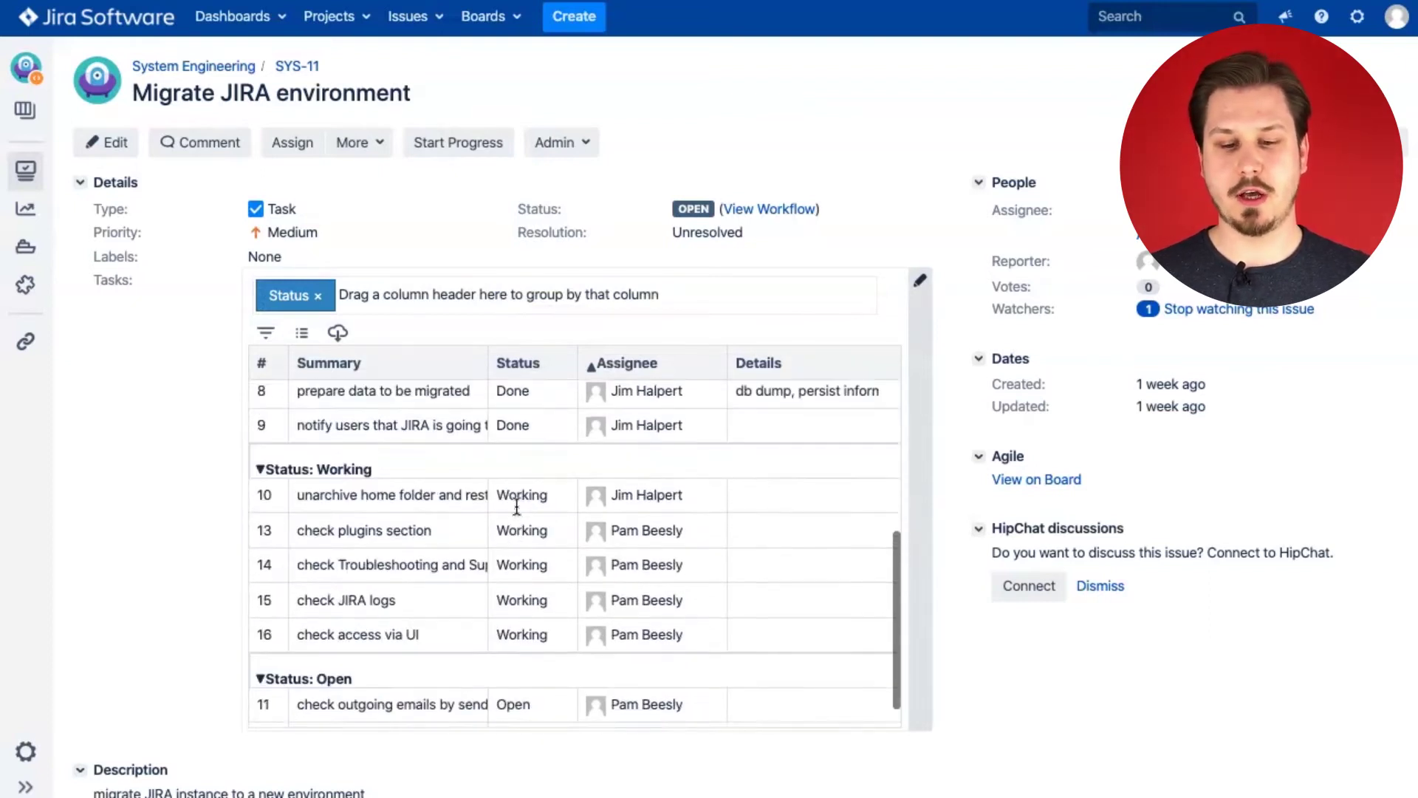
pyautogui.click(318, 294)
# - Group by Assignee with nested Status groups, then remove both groupings and finish editing
pyautogui.moveTo(627, 363); pyautogui.dragTo(637, 300)
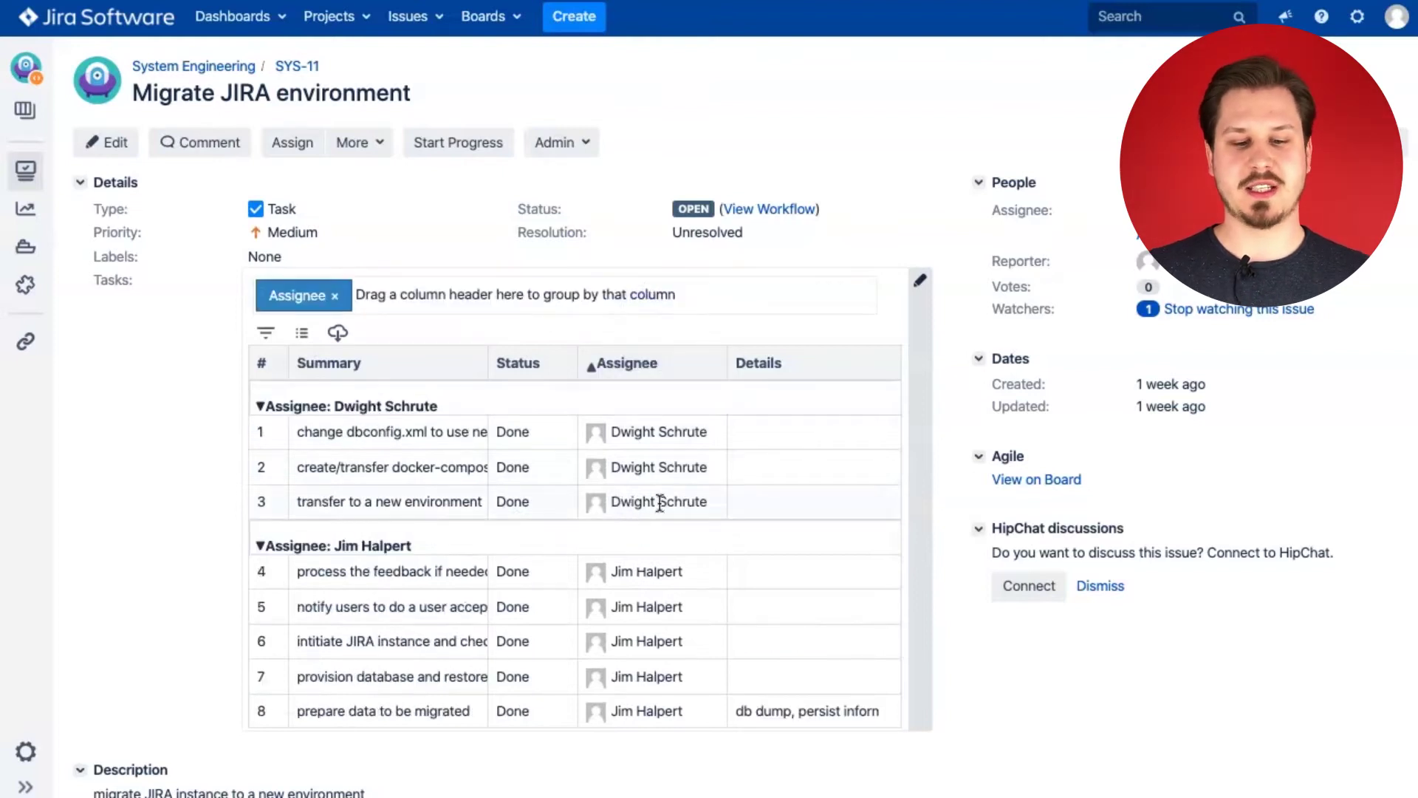
pyautogui.scroll(-5, 654, 505)
pyautogui.scroll(5, 661, 505)
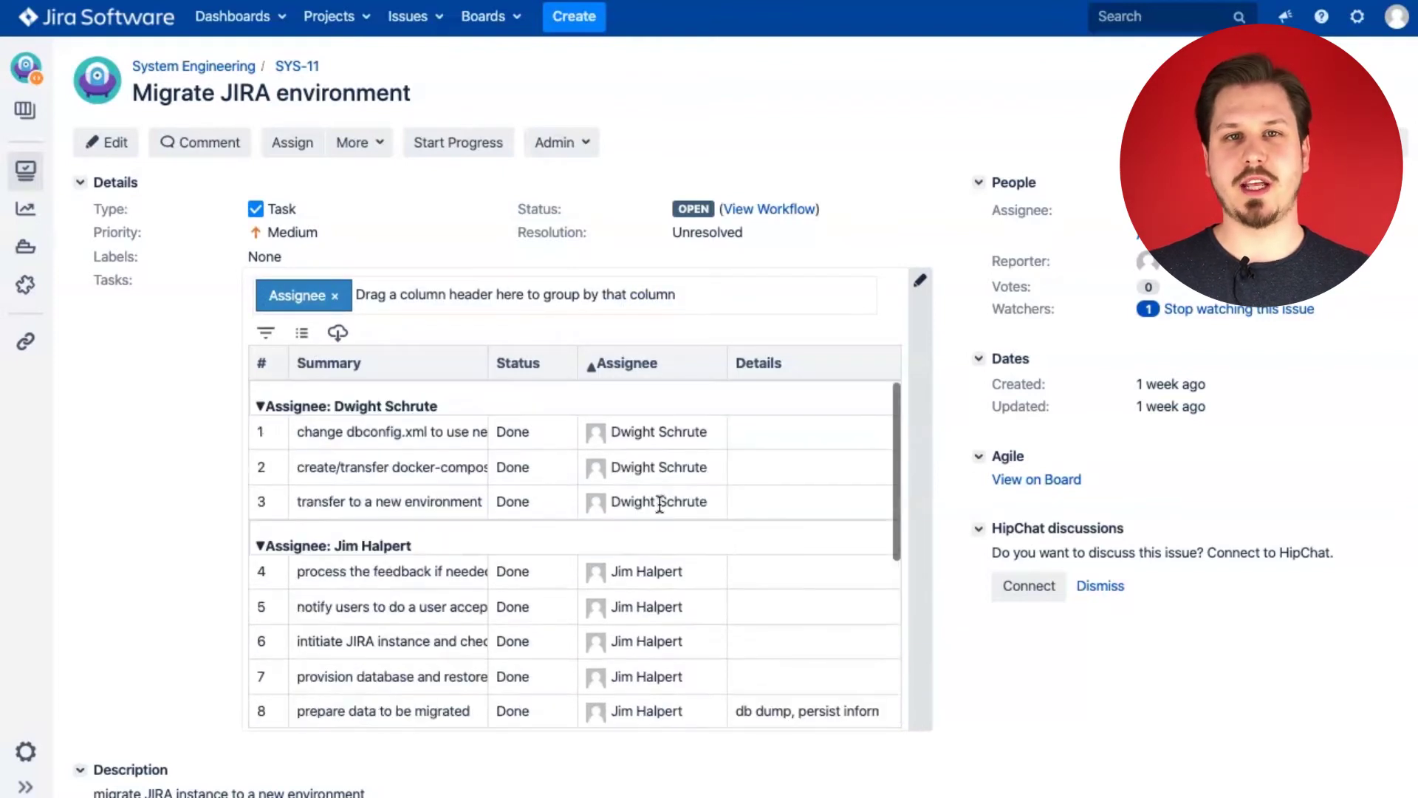
pyautogui.moveTo(518, 363); pyautogui.dragTo(538, 284)
pyautogui.scroll(-5, 564, 533)
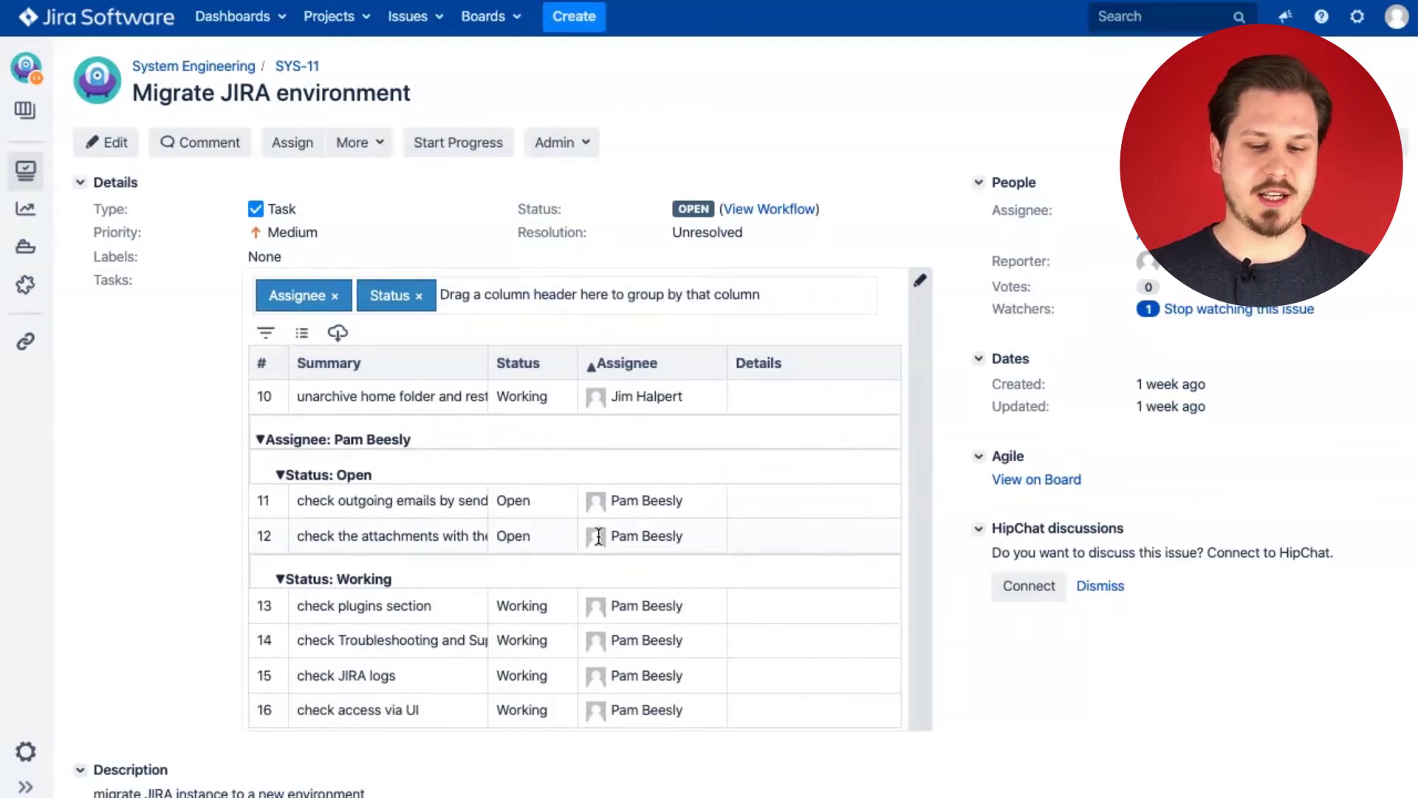
pyautogui.click(424, 295)
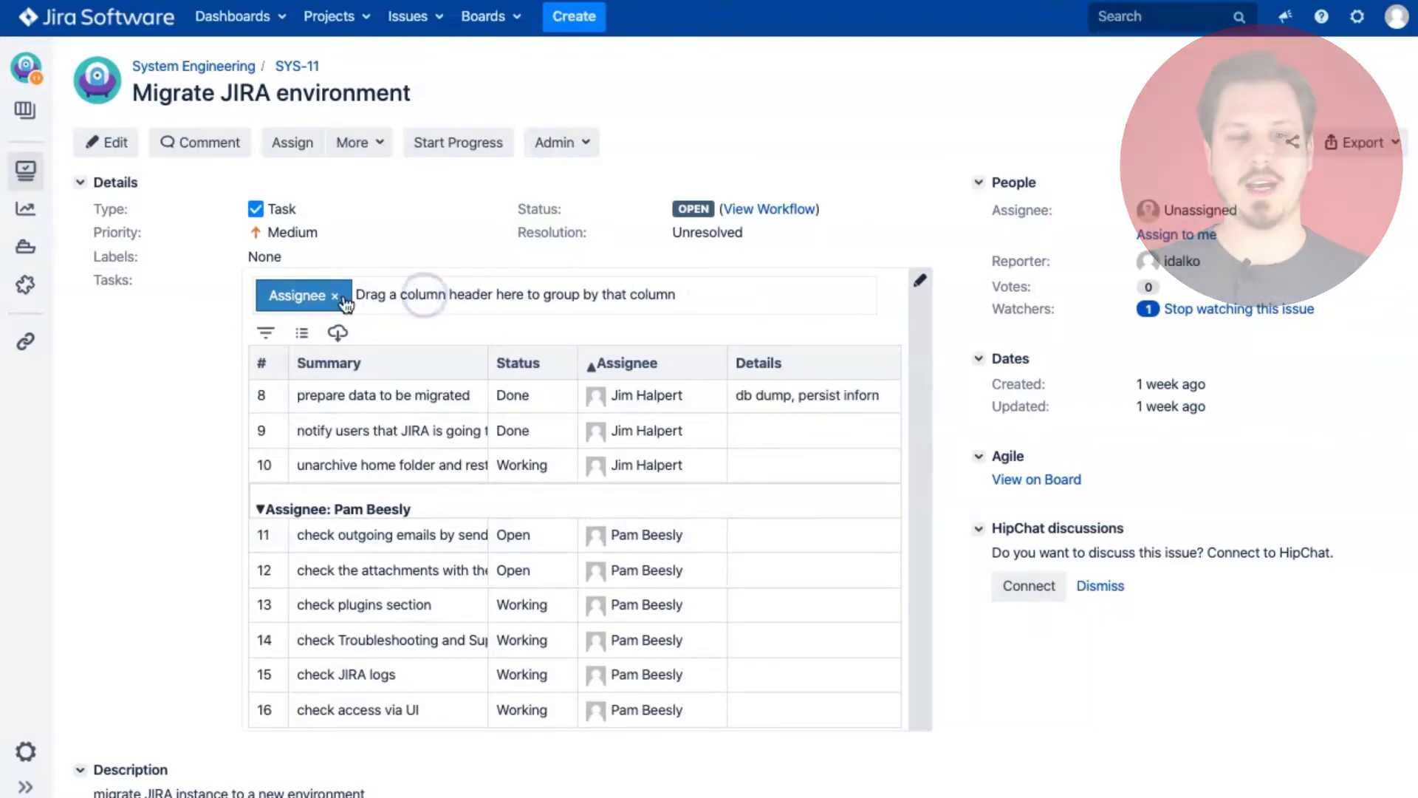
pyautogui.click(335, 296)
pyautogui.click(301, 333)
pyautogui.click(321, 222)
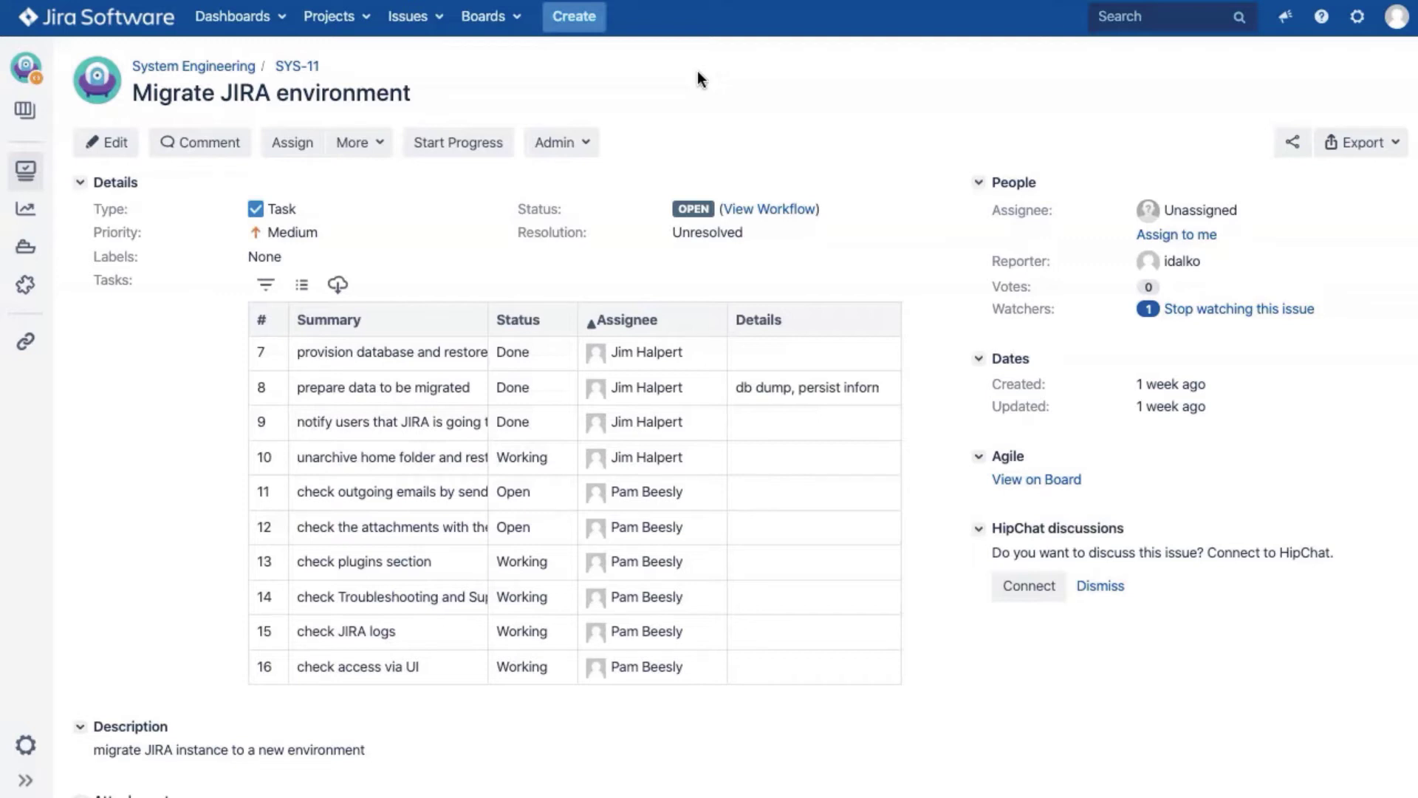
# - Export SYS-11's task grid as Excel and open the downloaded .xlsx file
pyautogui.click(336, 287)
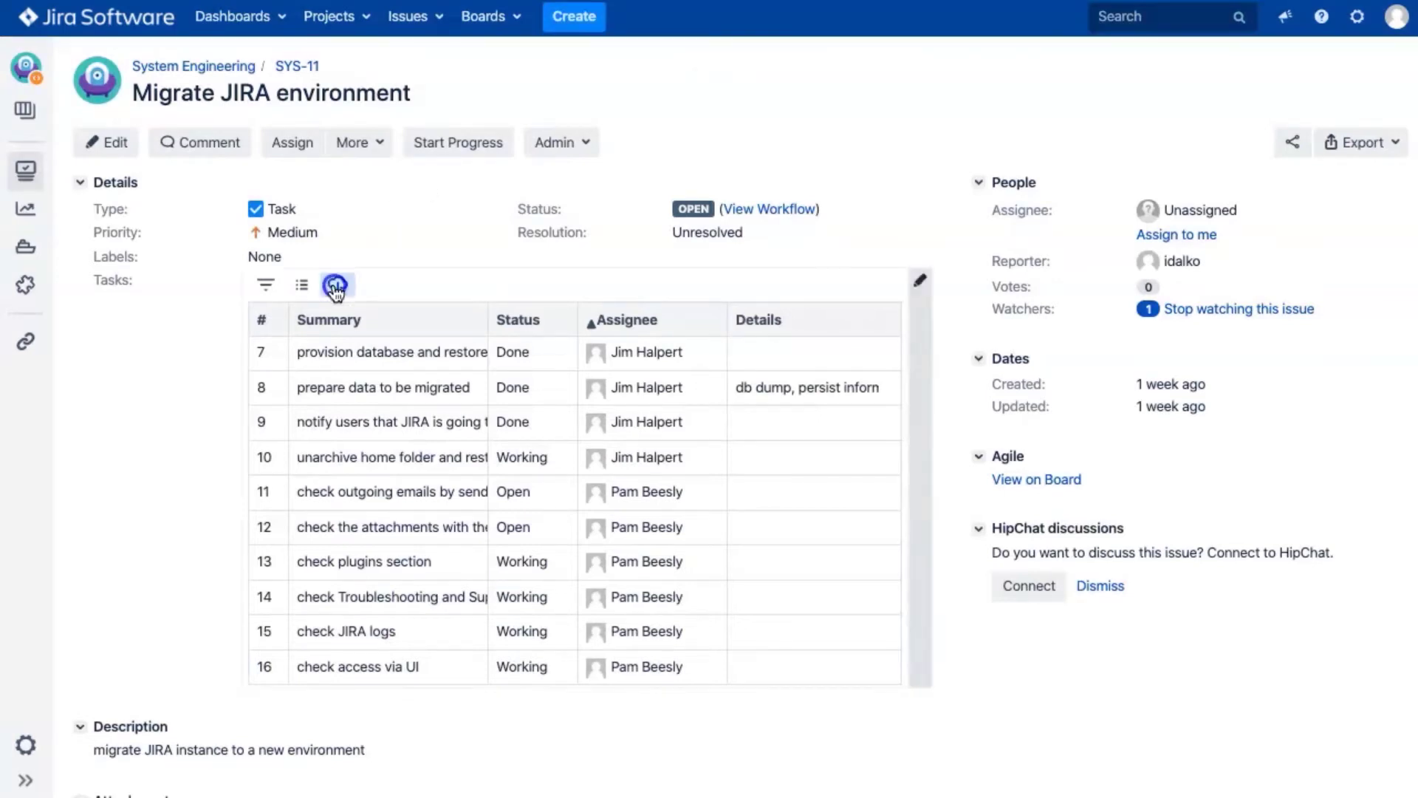
pyautogui.click(283, 328)
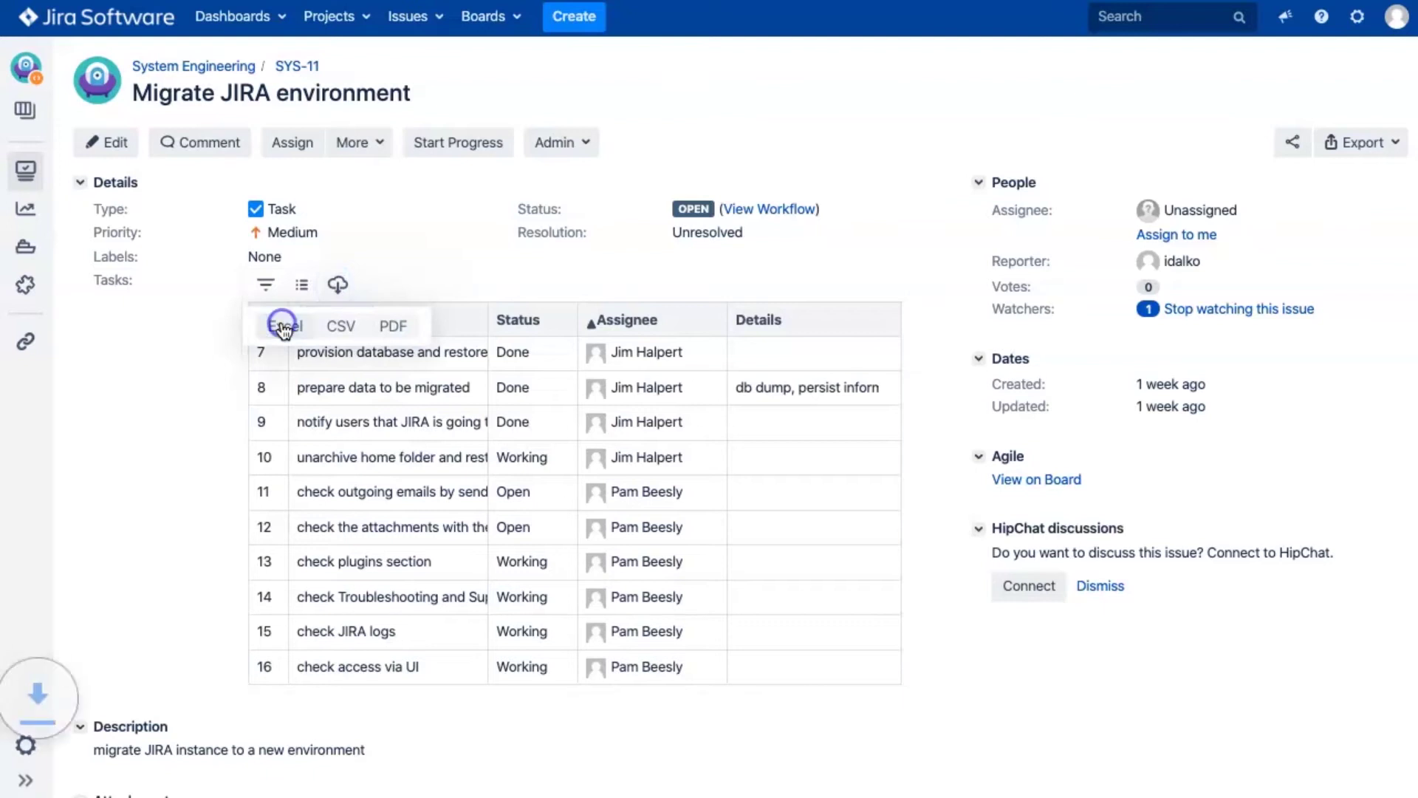
pyautogui.click(87, 781)
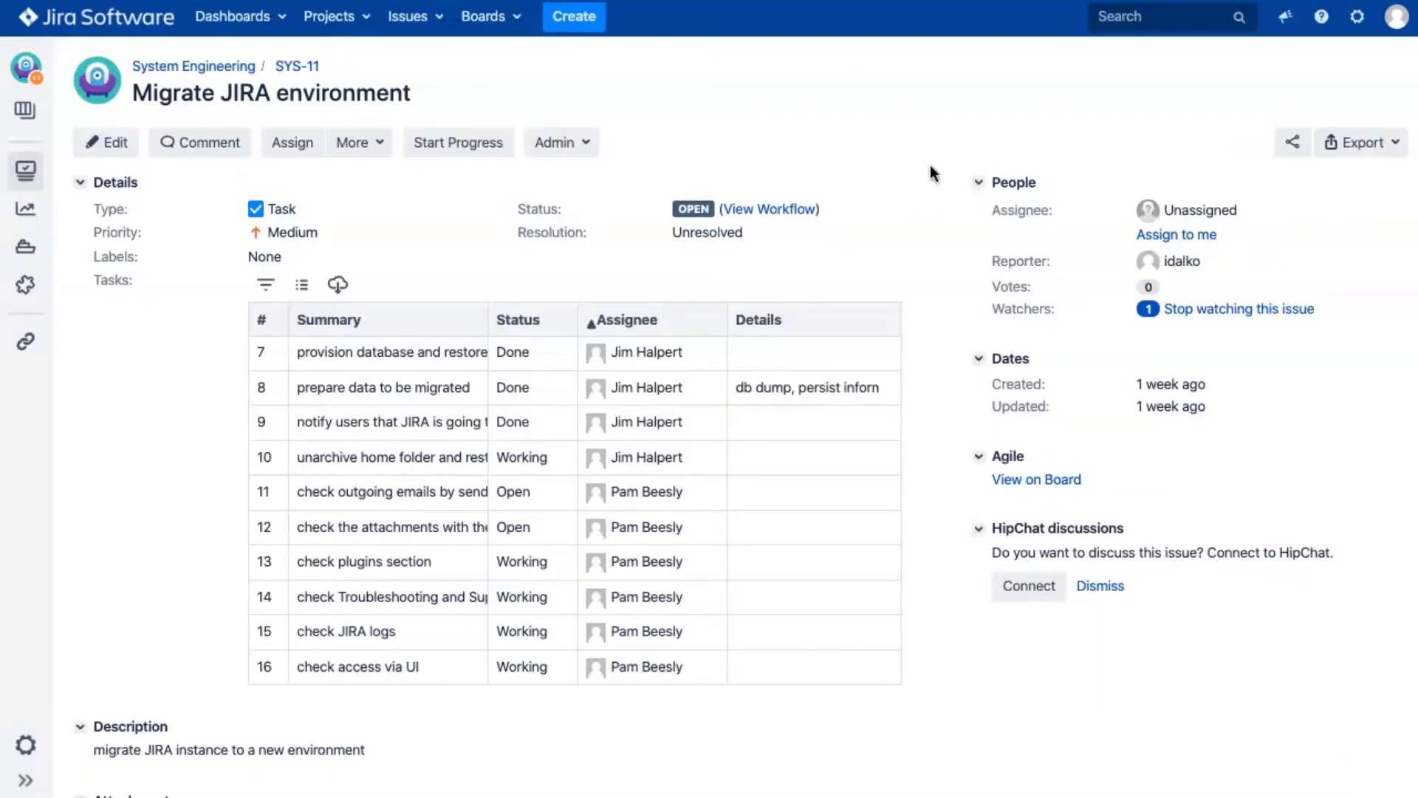
# - Show the Grid History and expand the latest and an earlier 6:25 PM change entry
pyautogui.scroll(-5, 944, 494)
pyautogui.scroll(-3, 946, 494)
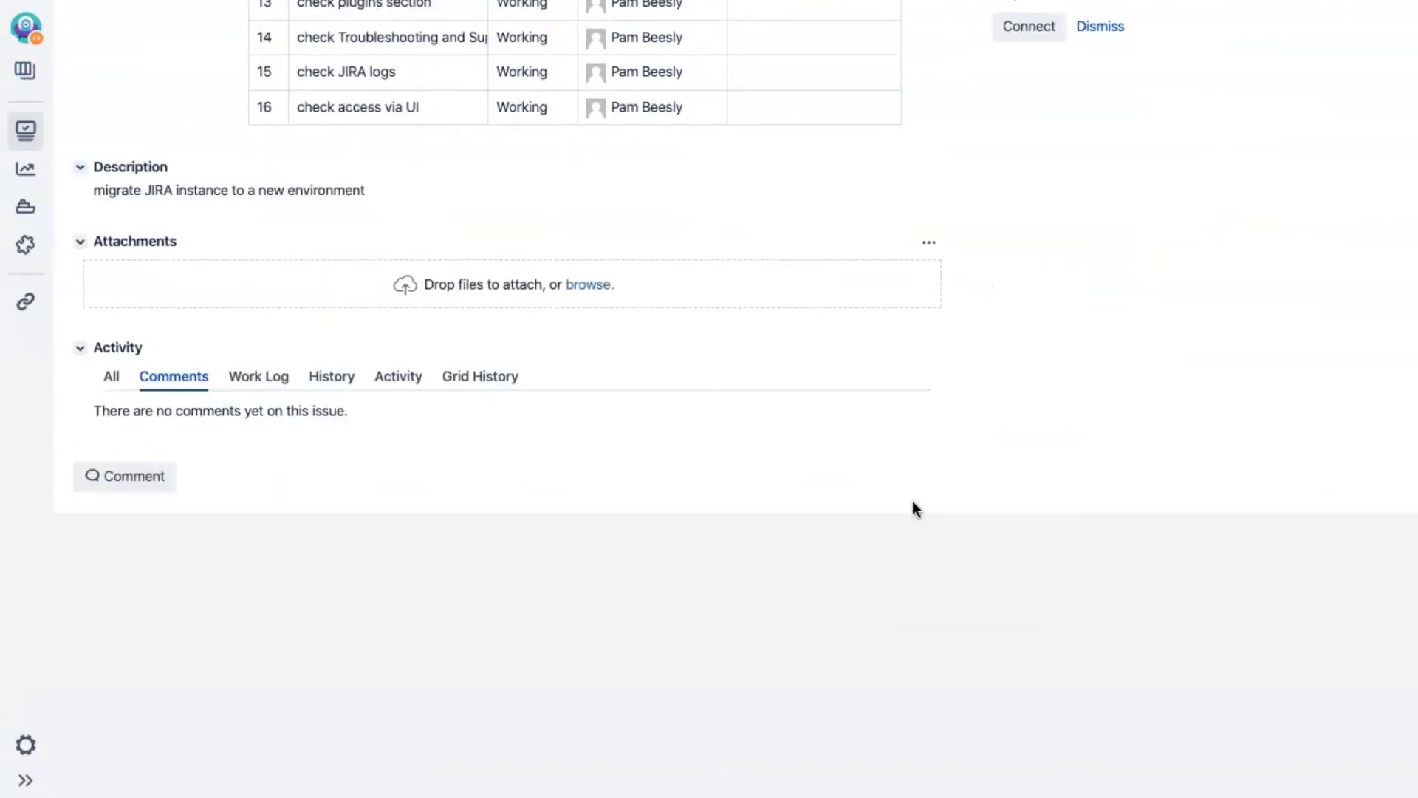
pyautogui.click(478, 384)
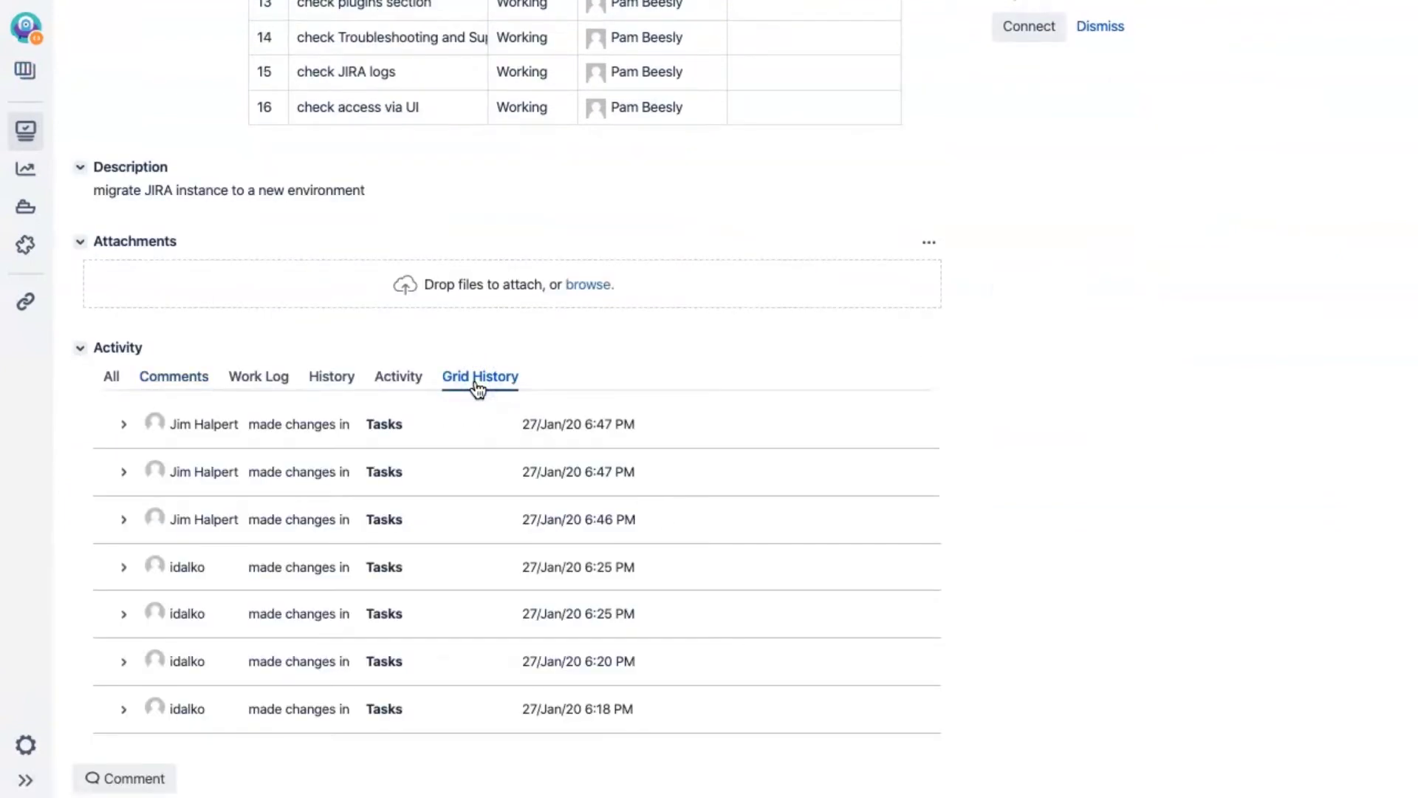
pyautogui.click(124, 425)
pyautogui.scroll(-3, 111, 476)
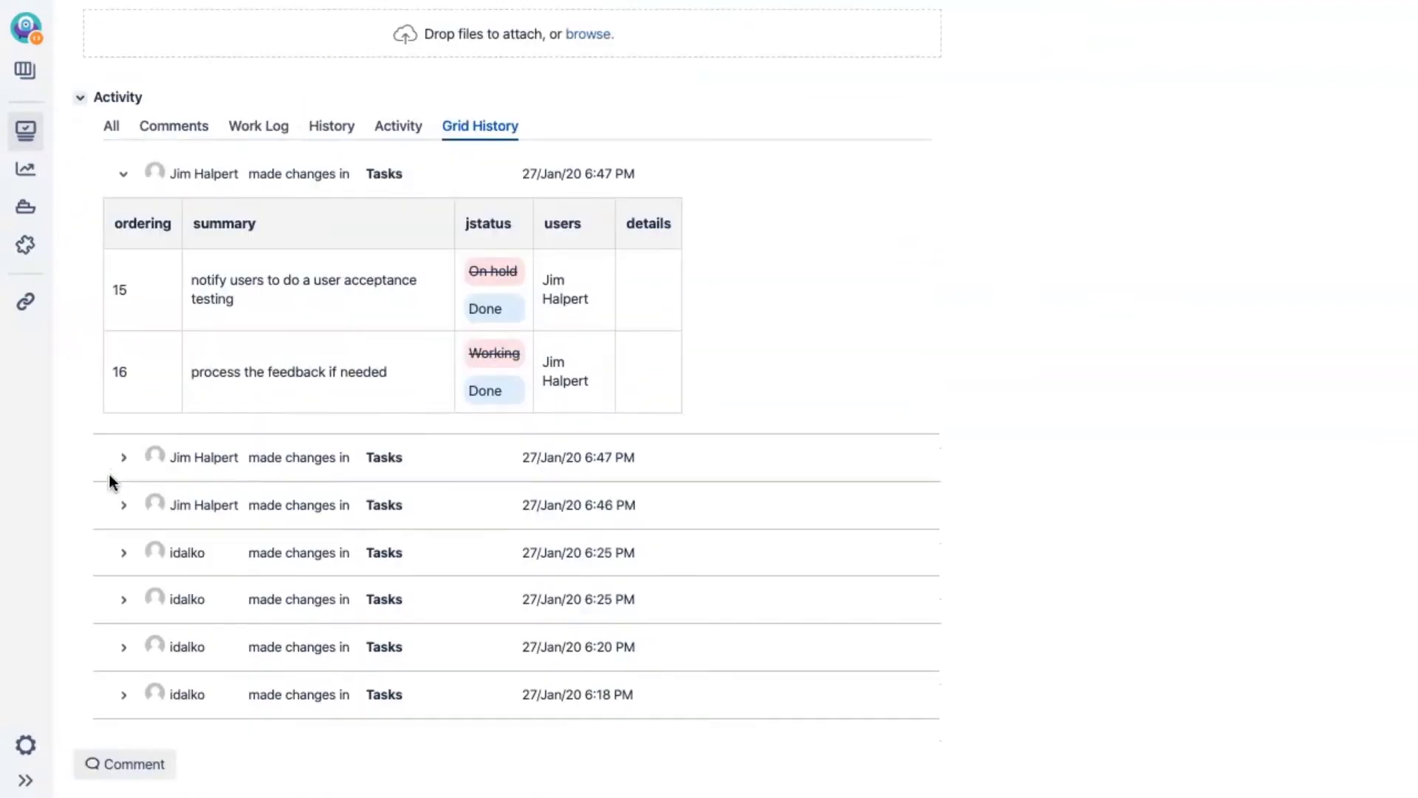
pyautogui.click(126, 599)
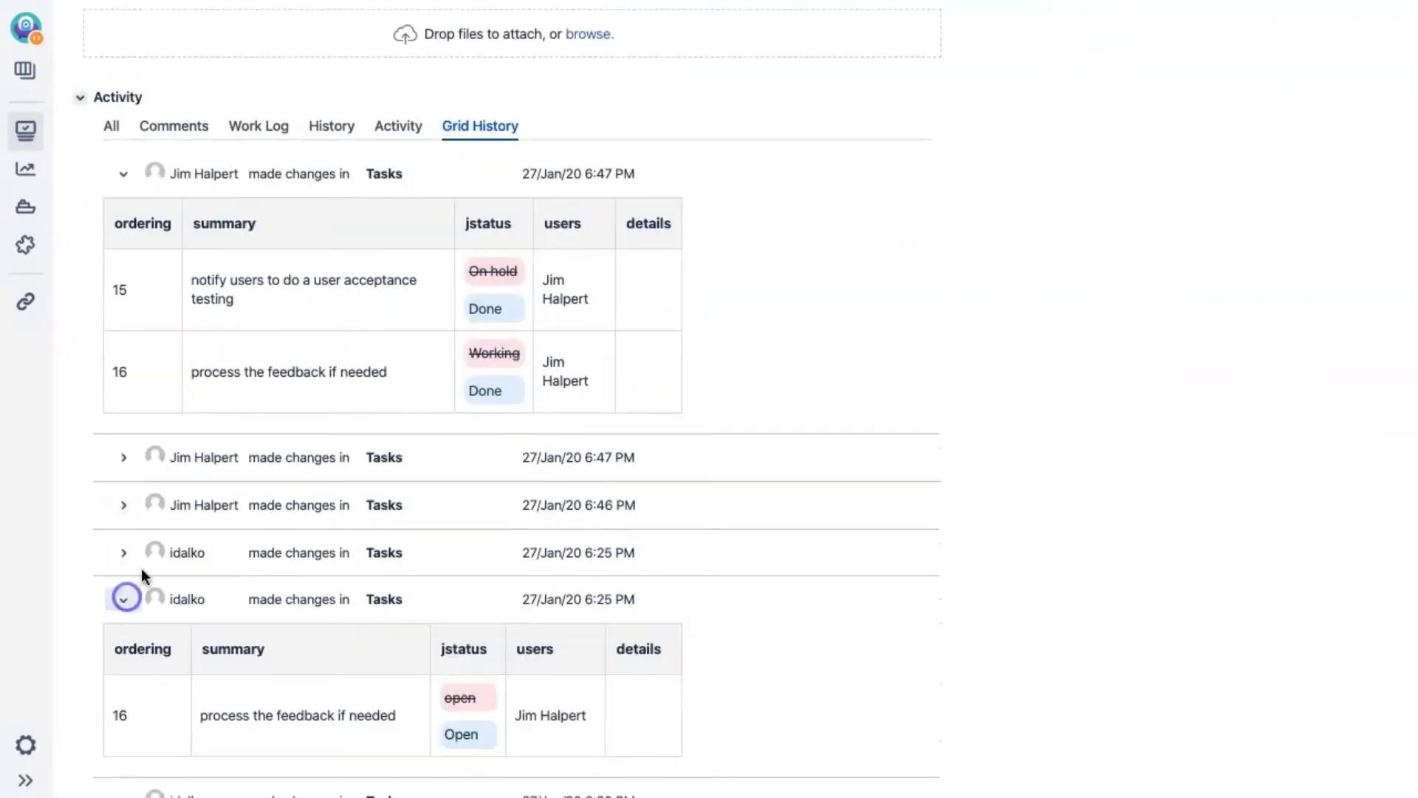
pyautogui.scroll(-1, 167, 556)
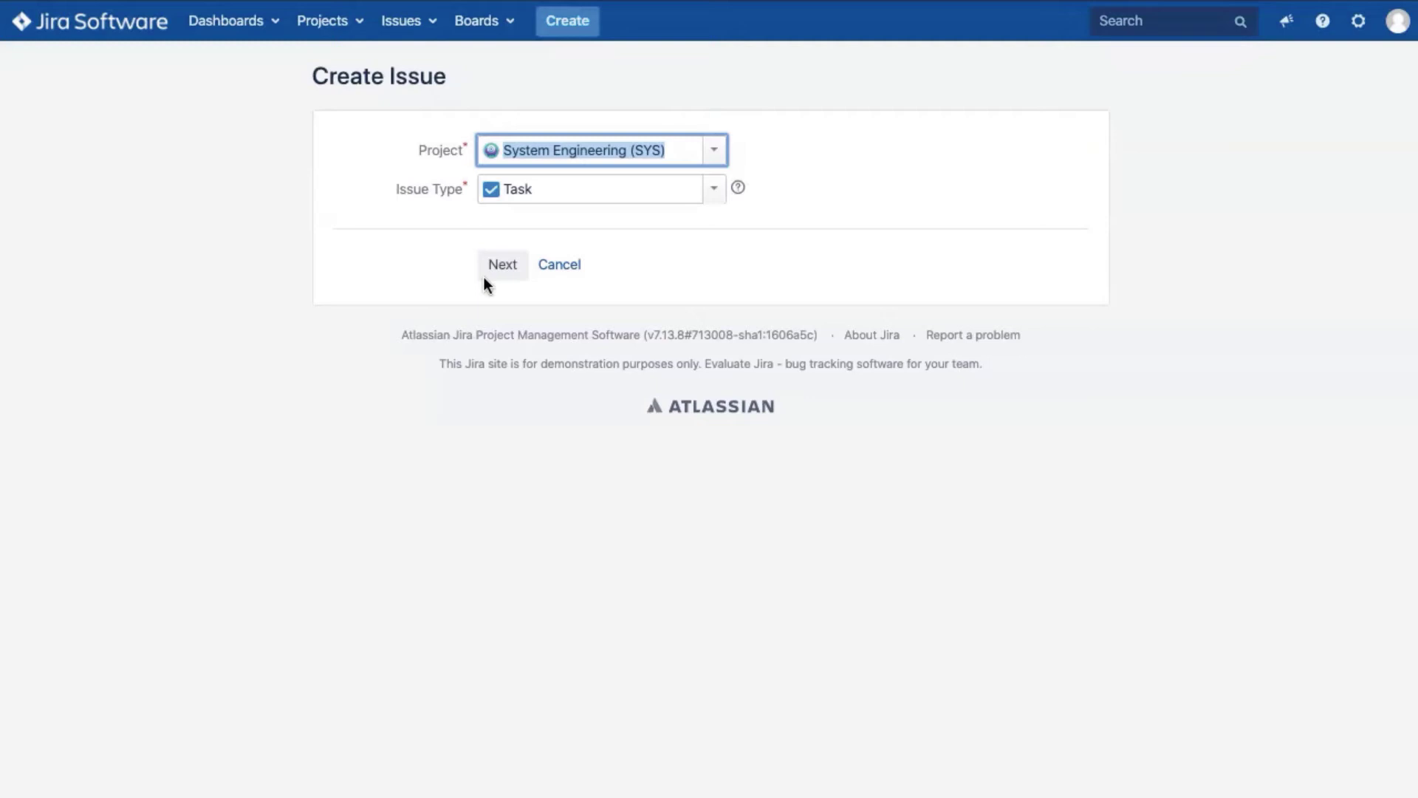
# - Continue to the full System Engineering task form and scroll down to the pre-filled Tasks grid
pyautogui.click(491, 273)
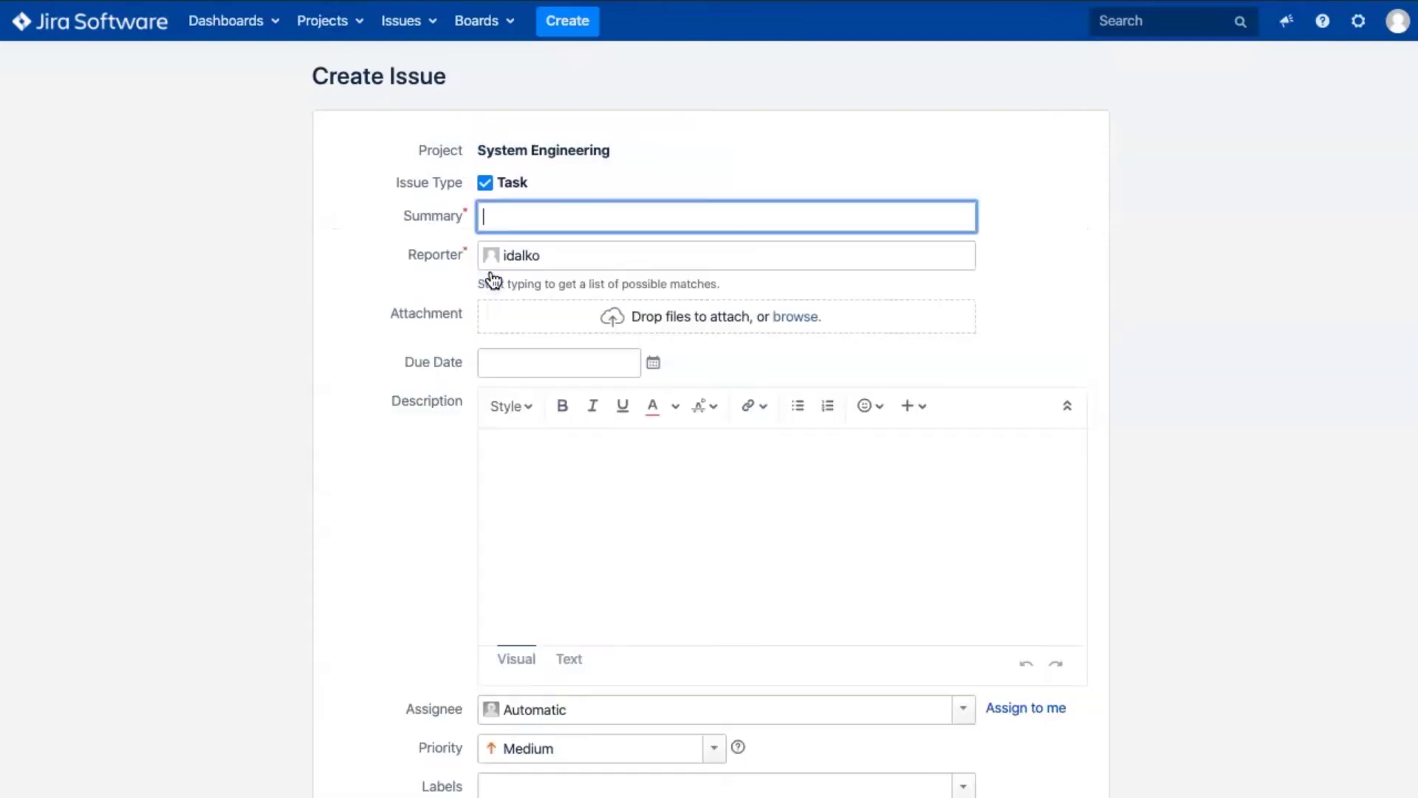
pyautogui.scroll(-6, 577, 434)
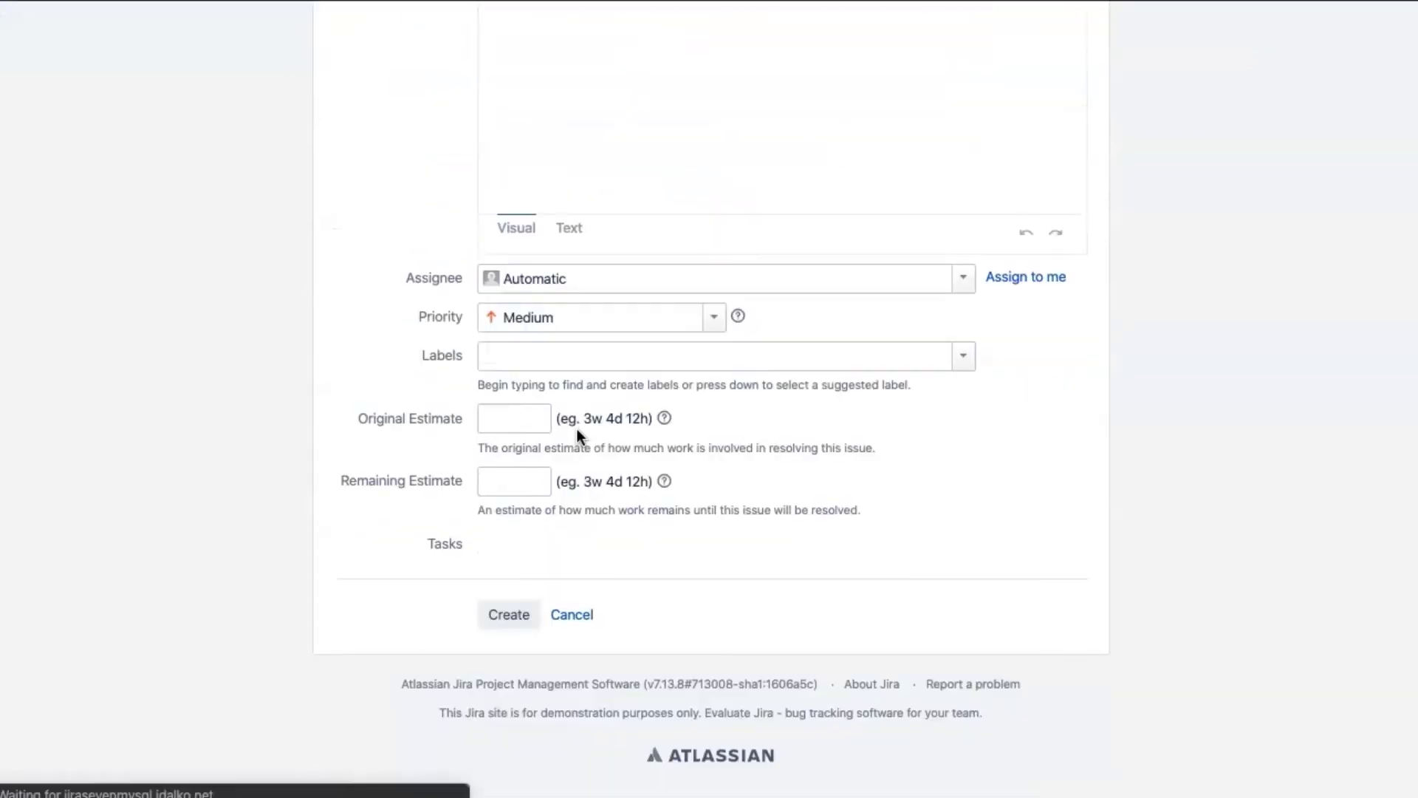
pyautogui.scroll(-4, 1185, 428)
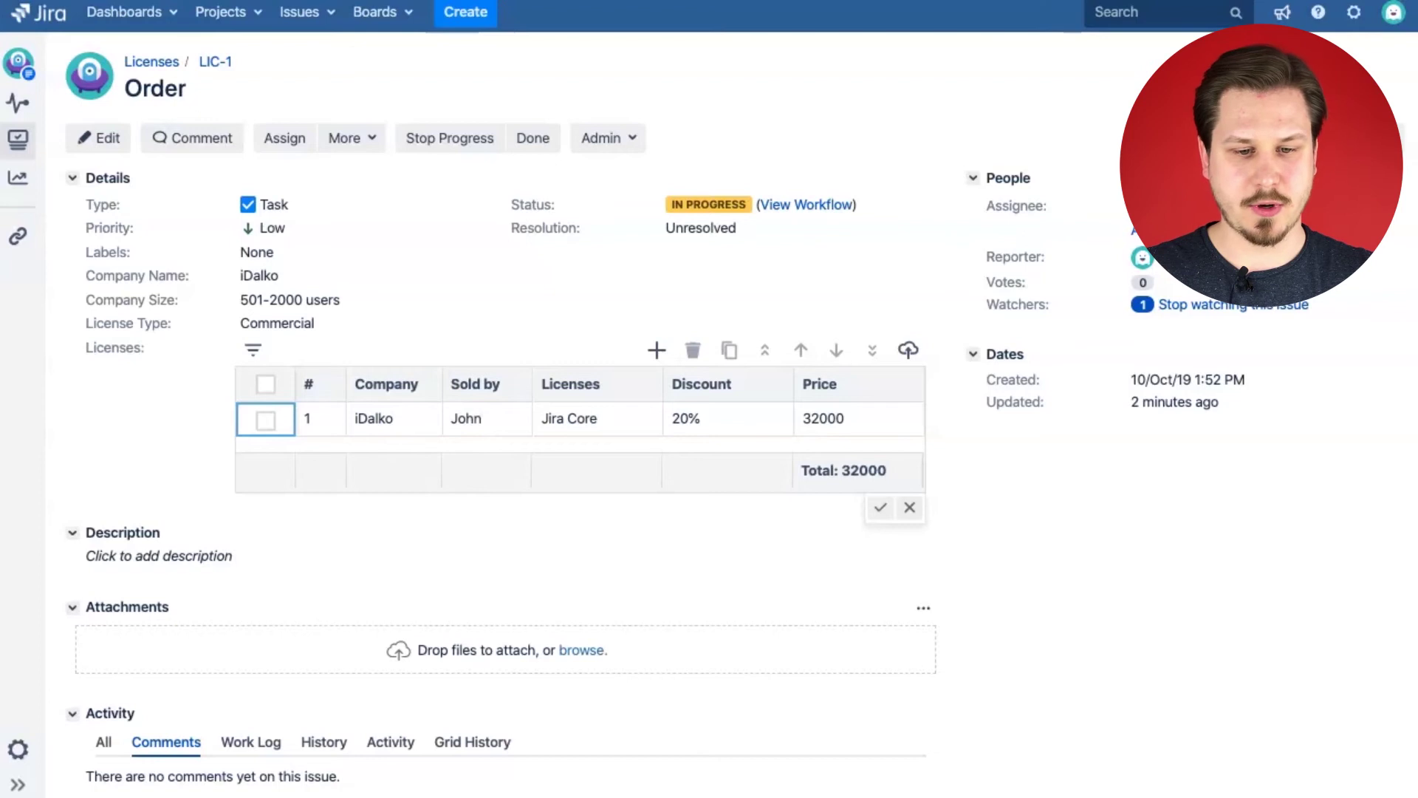
# - Add a Licenses row for Confluence with a 10% discount
pyautogui.click(656, 349)
pyautogui.click(601, 447)
pyautogui.click(583, 547)
pyautogui.click(754, 453)
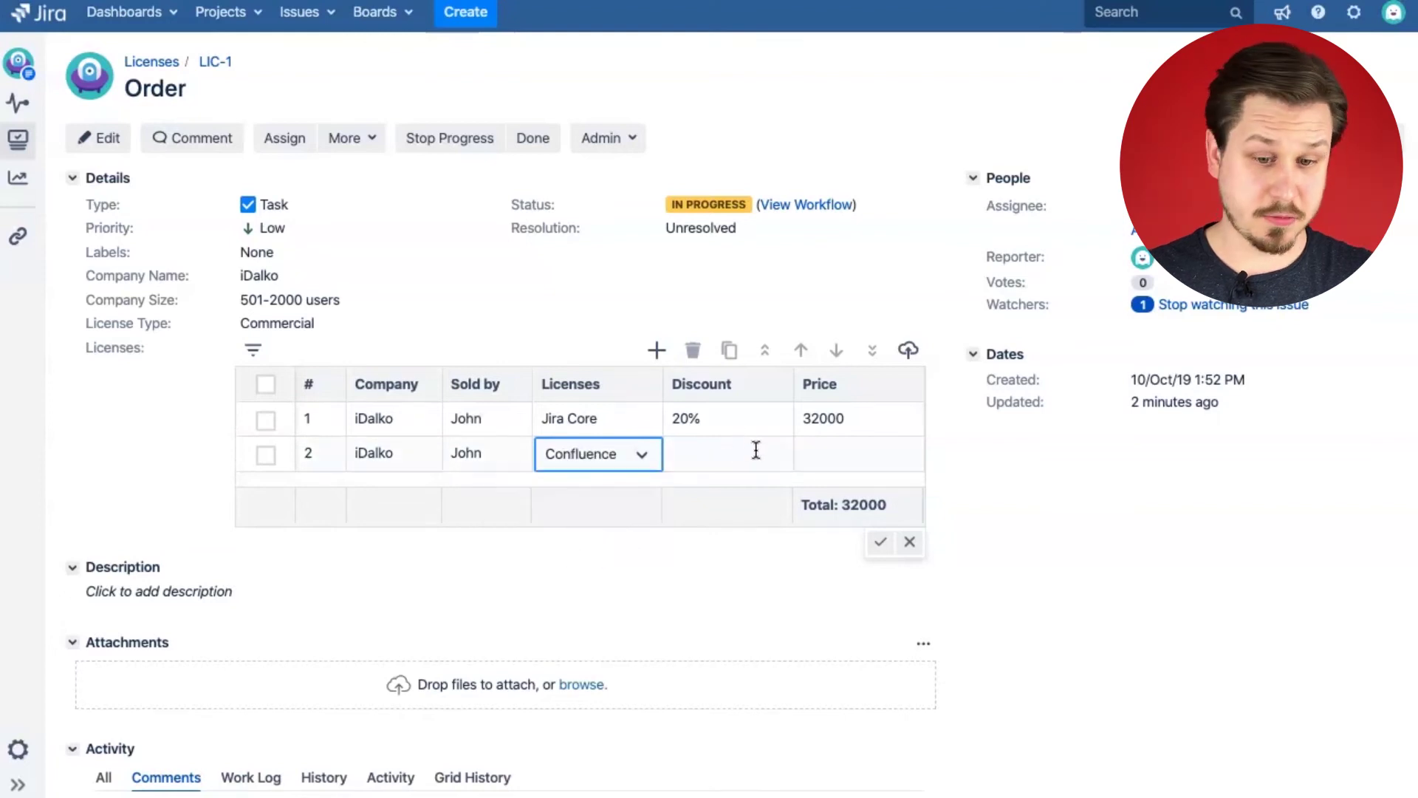
pyautogui.click(773, 453)
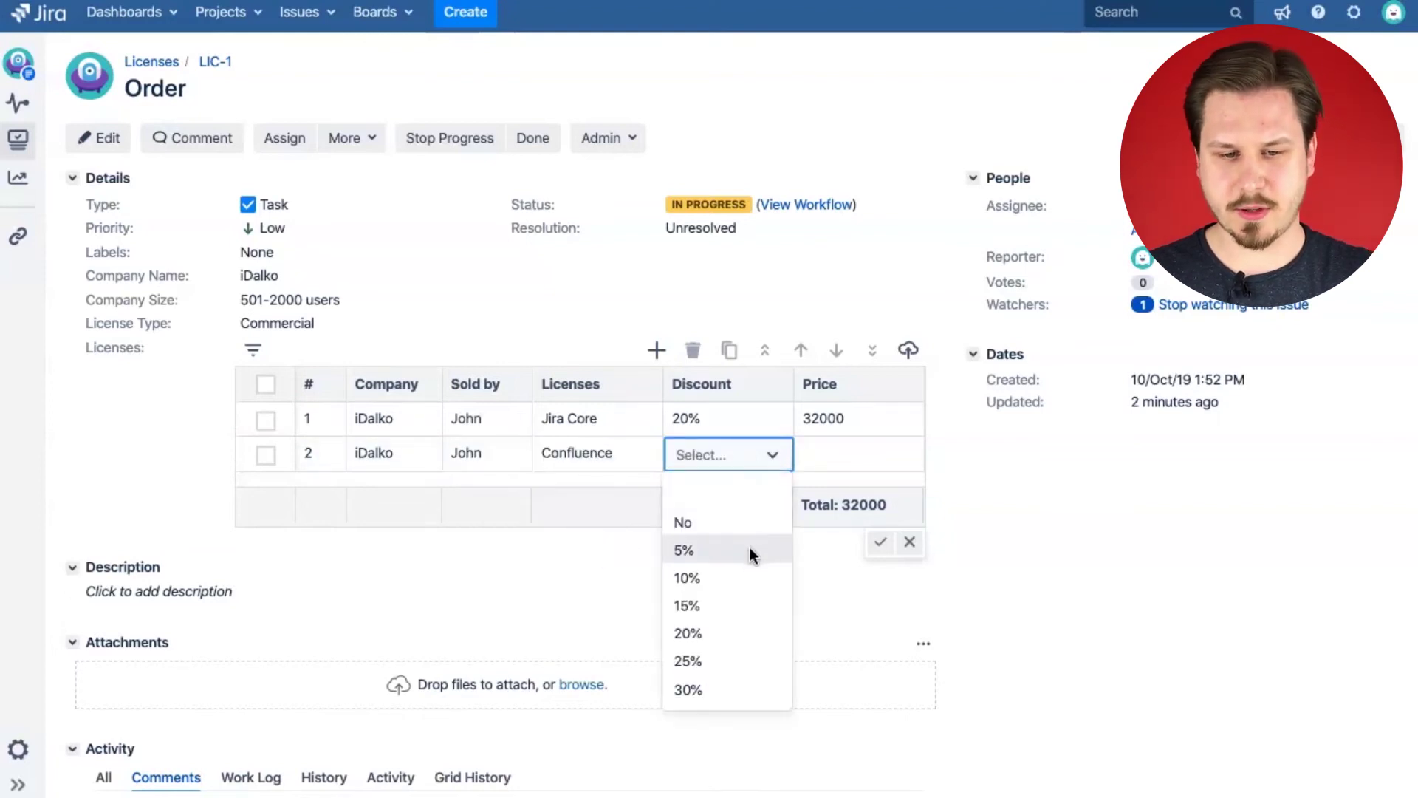
pyautogui.click(751, 575)
pyautogui.click(824, 452)
# - Add a Team Calendars for Confluence row with discount No, then save the grid
pyautogui.click(656, 349)
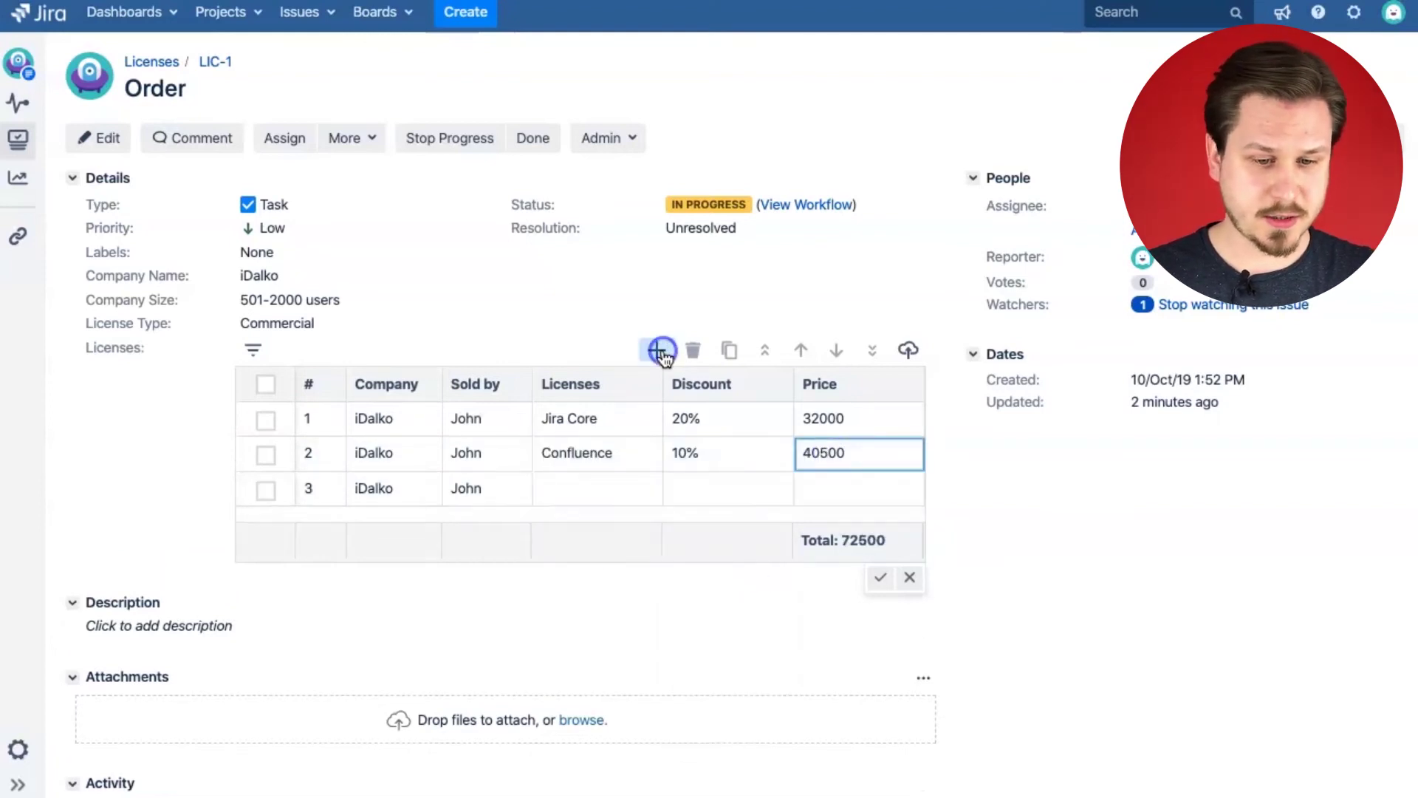
pyautogui.click(628, 493)
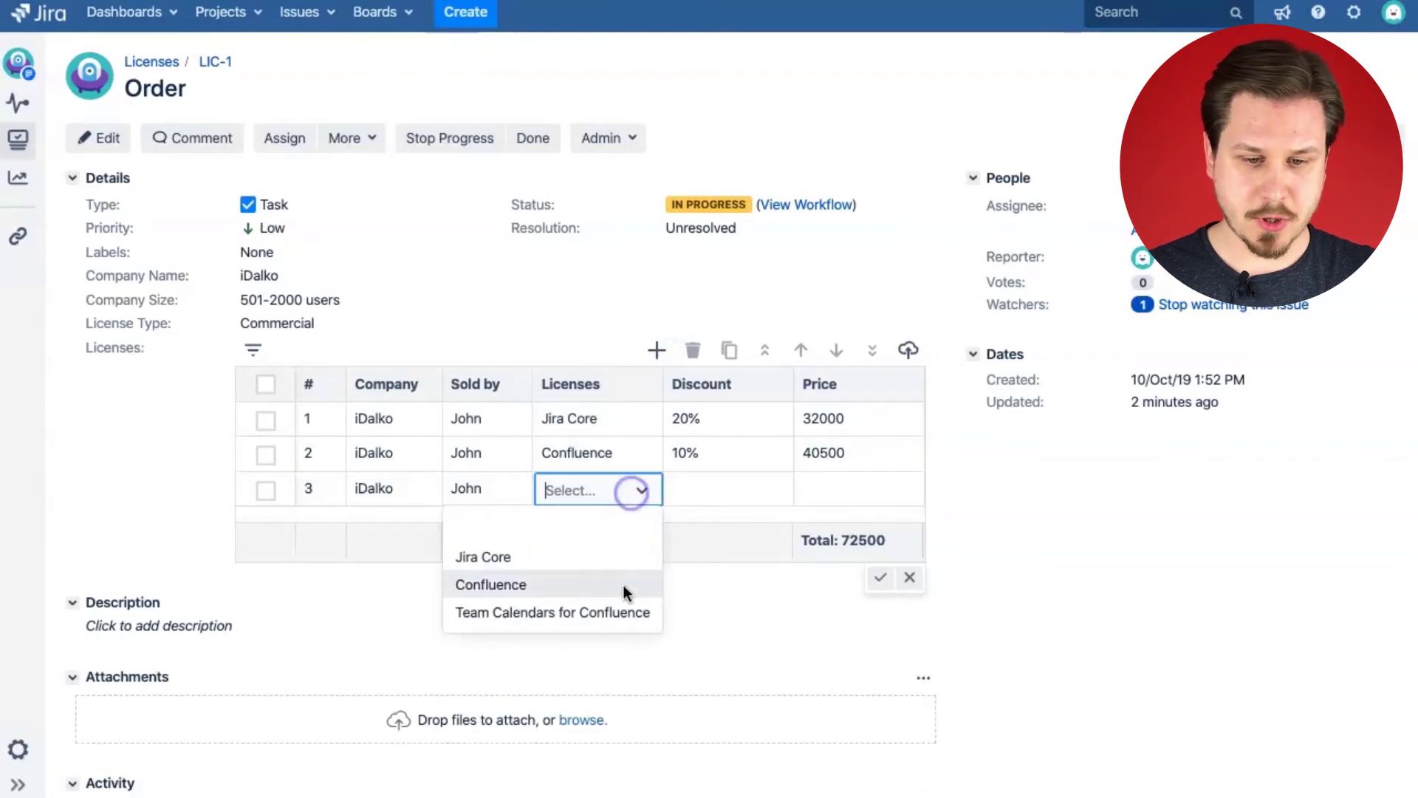
pyautogui.click(620, 609)
pyautogui.click(753, 491)
pyautogui.click(756, 554)
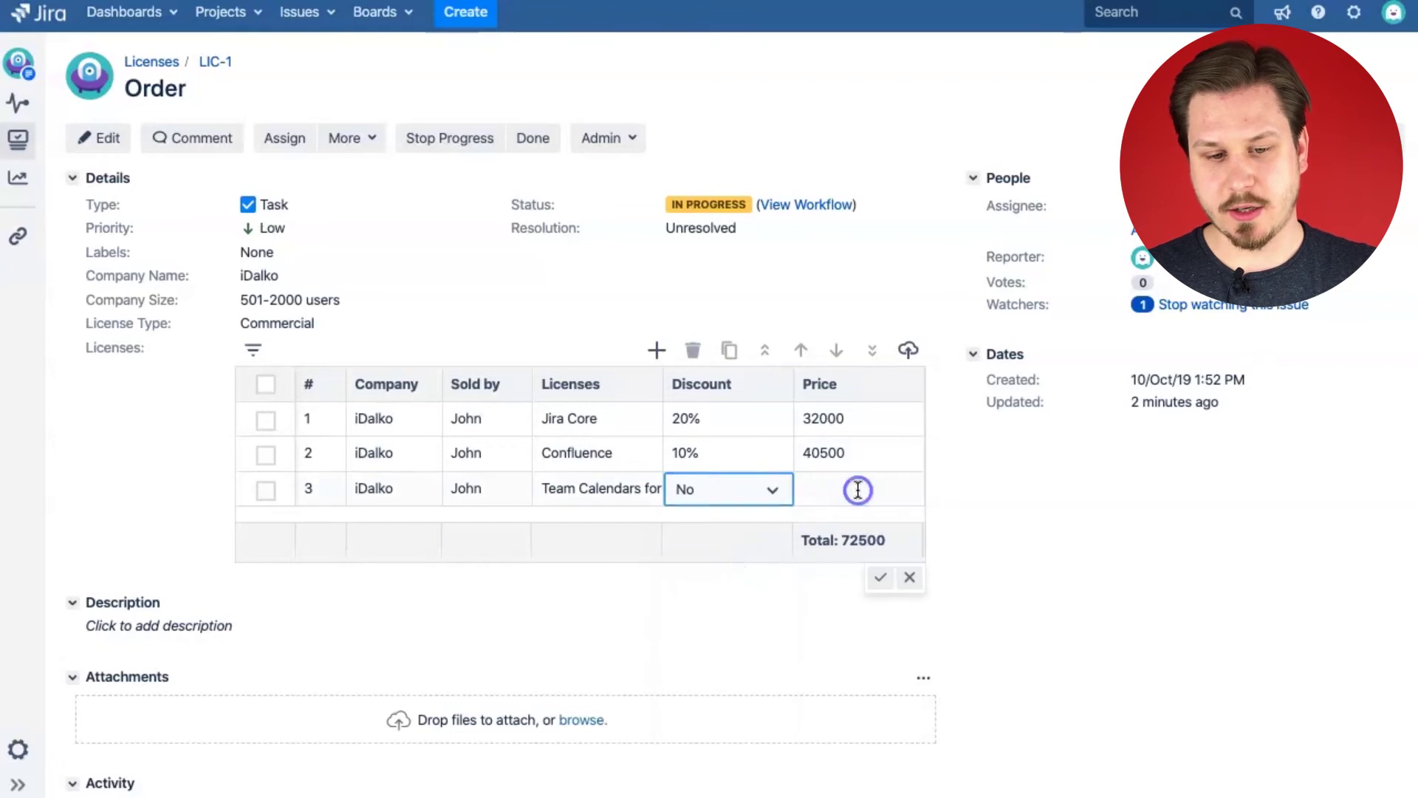
pyautogui.click(854, 494)
pyautogui.click(880, 577)
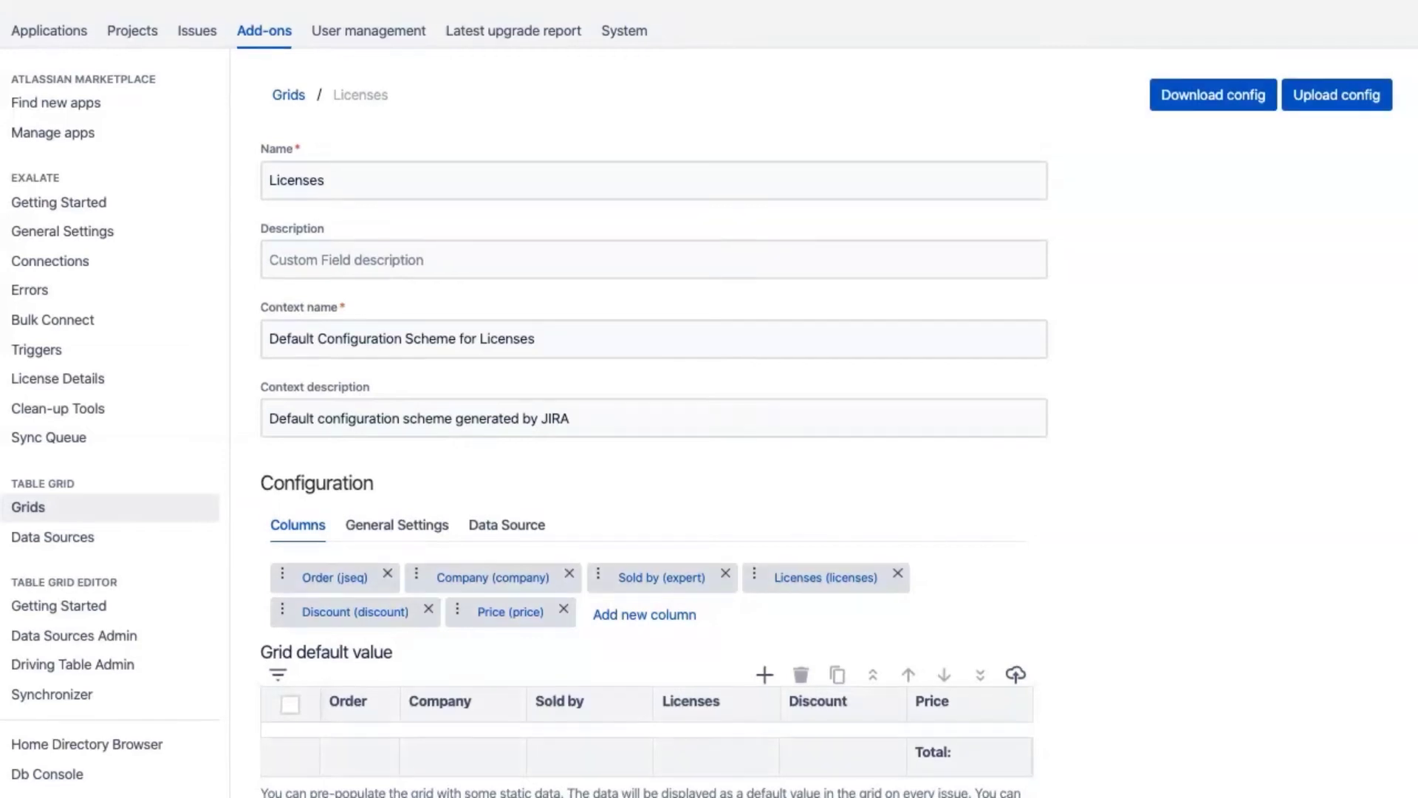
pyautogui.click(492, 580)
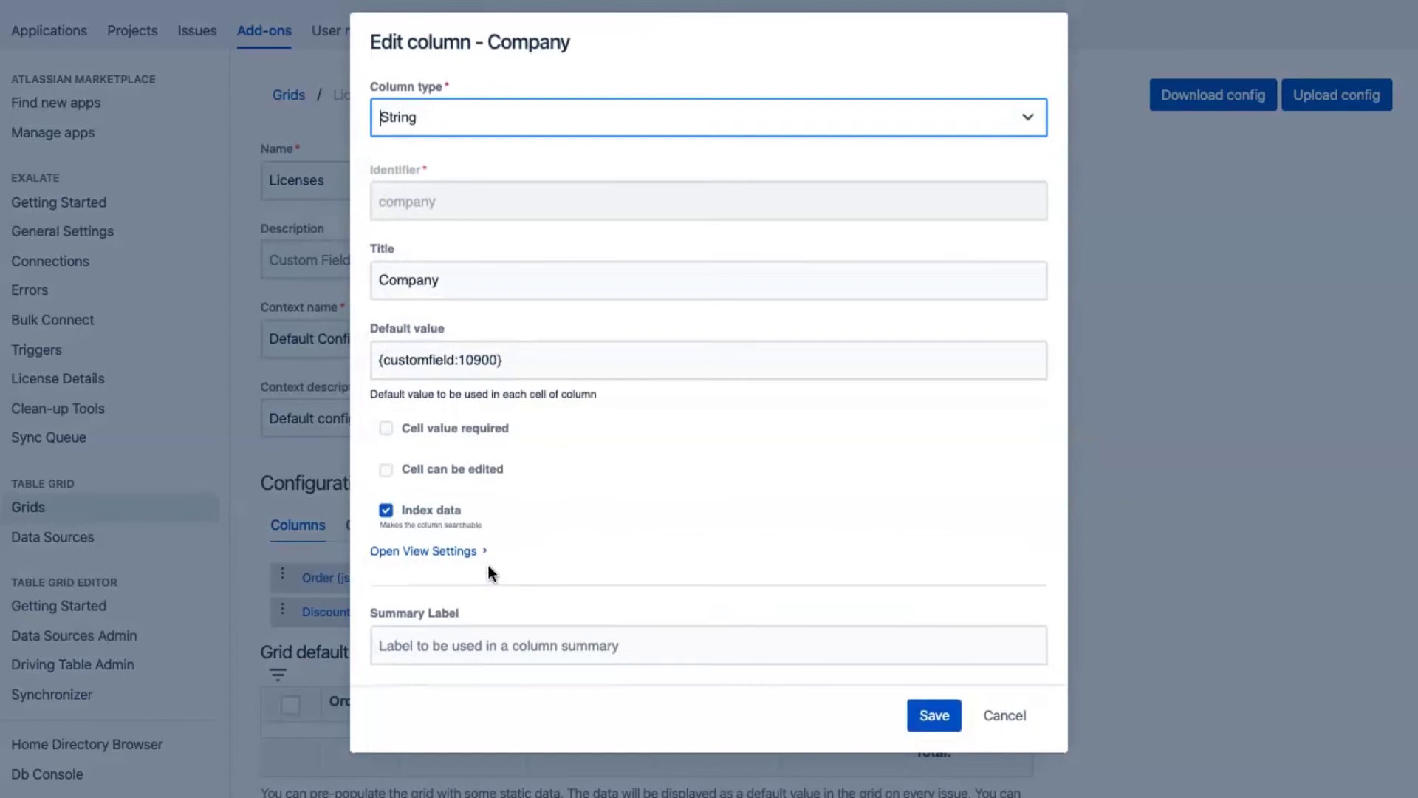
pyautogui.click(503, 361)
pyautogui.moveTo(503, 361); pyautogui.dragTo(363, 366)
pyautogui.press('Return')
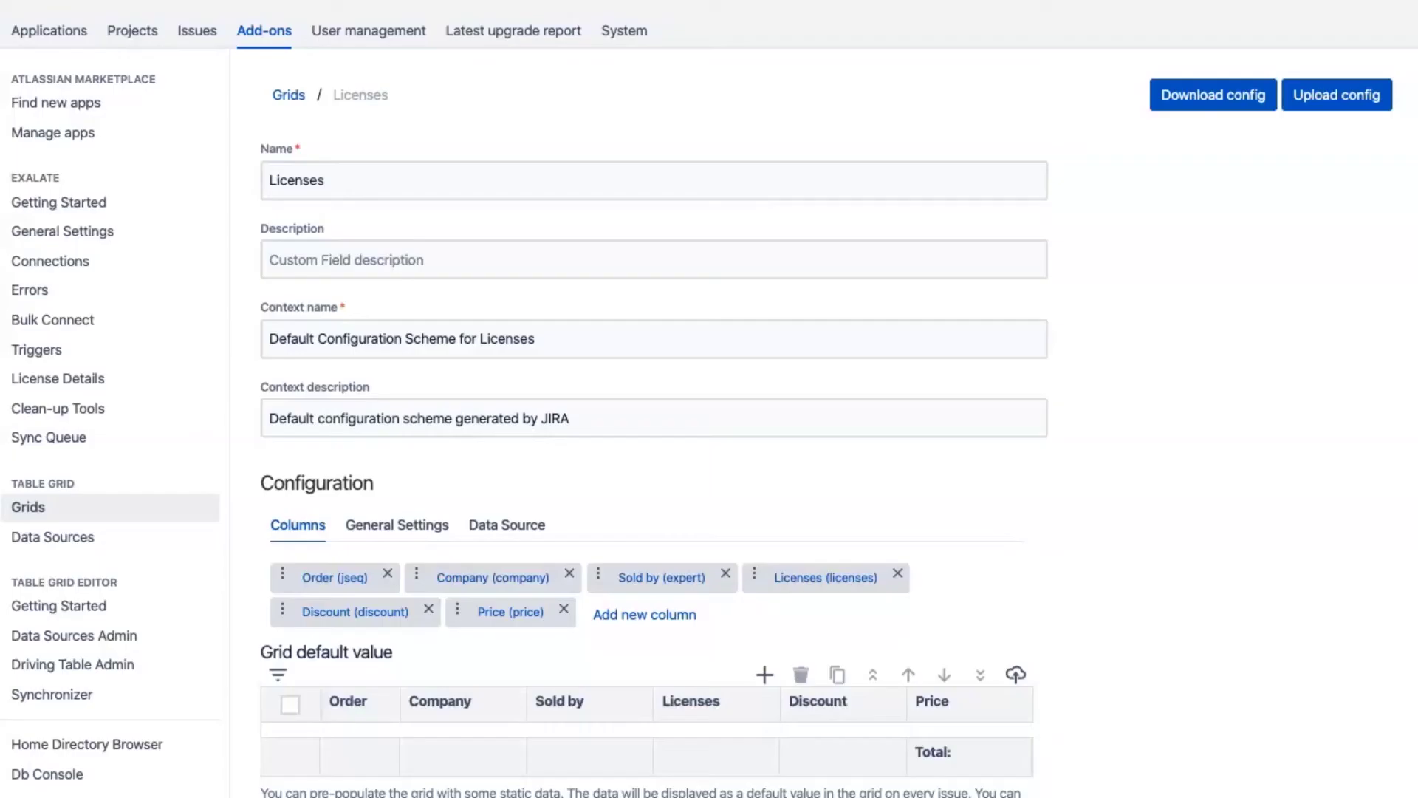
pyautogui.click(668, 579)
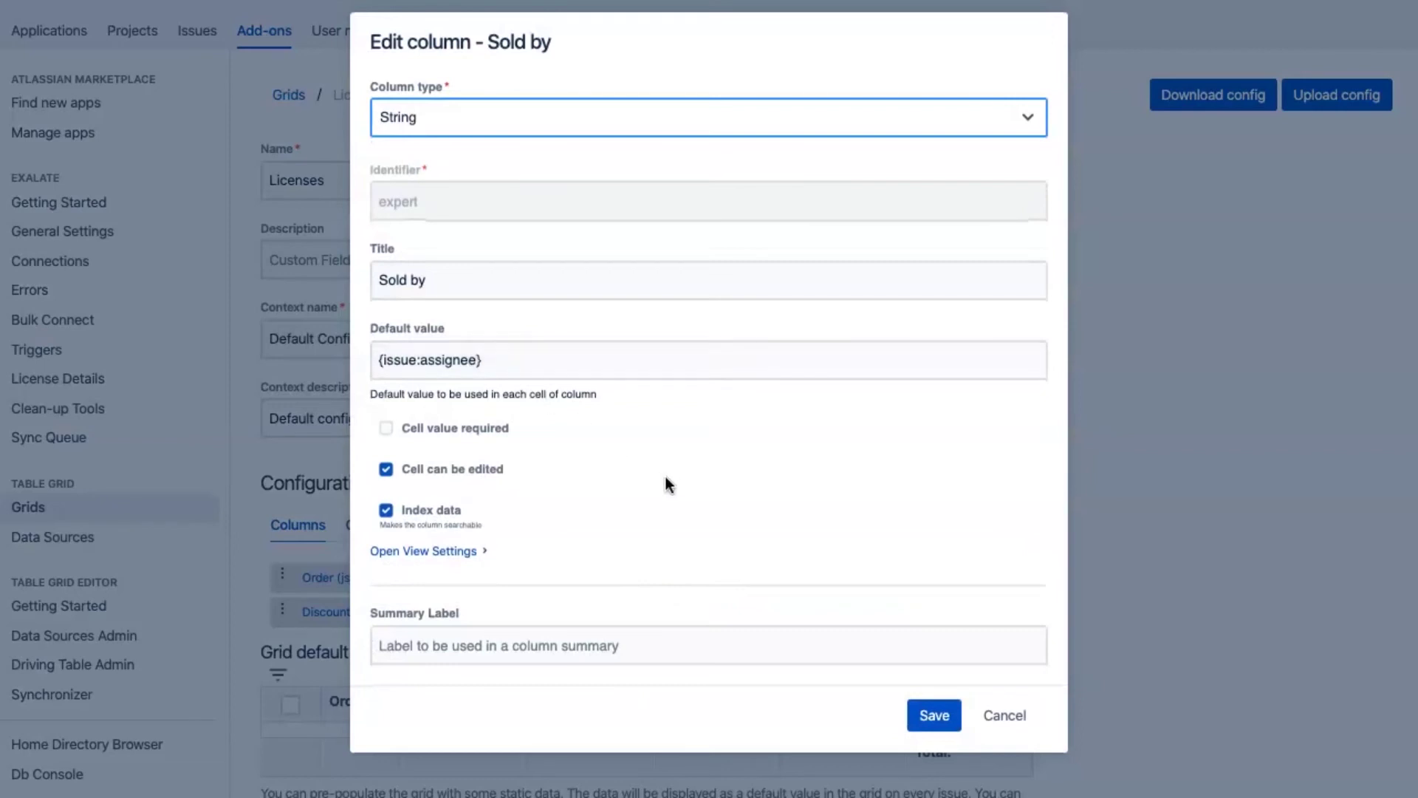
pyautogui.press('Escape')
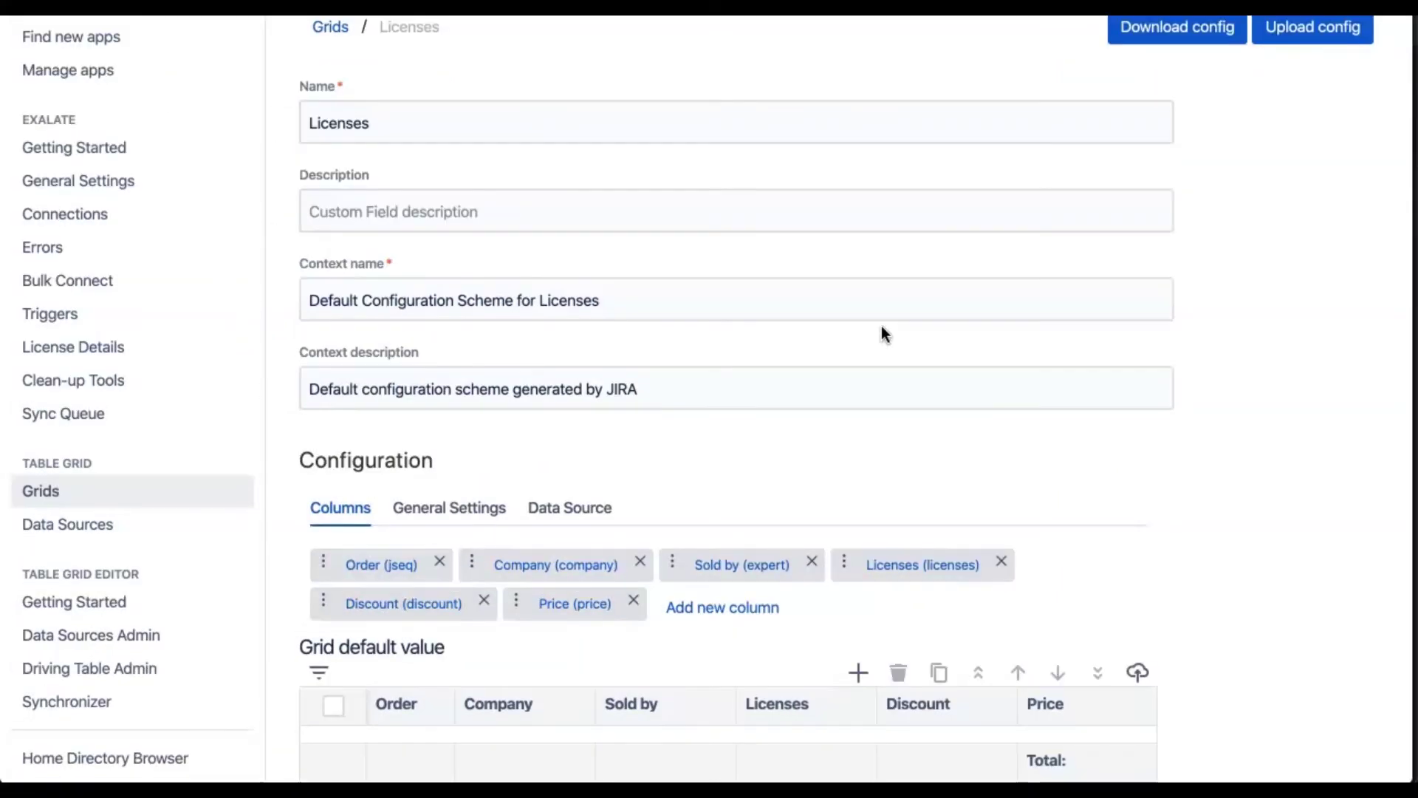
pyautogui.scroll(-5, 880, 326)
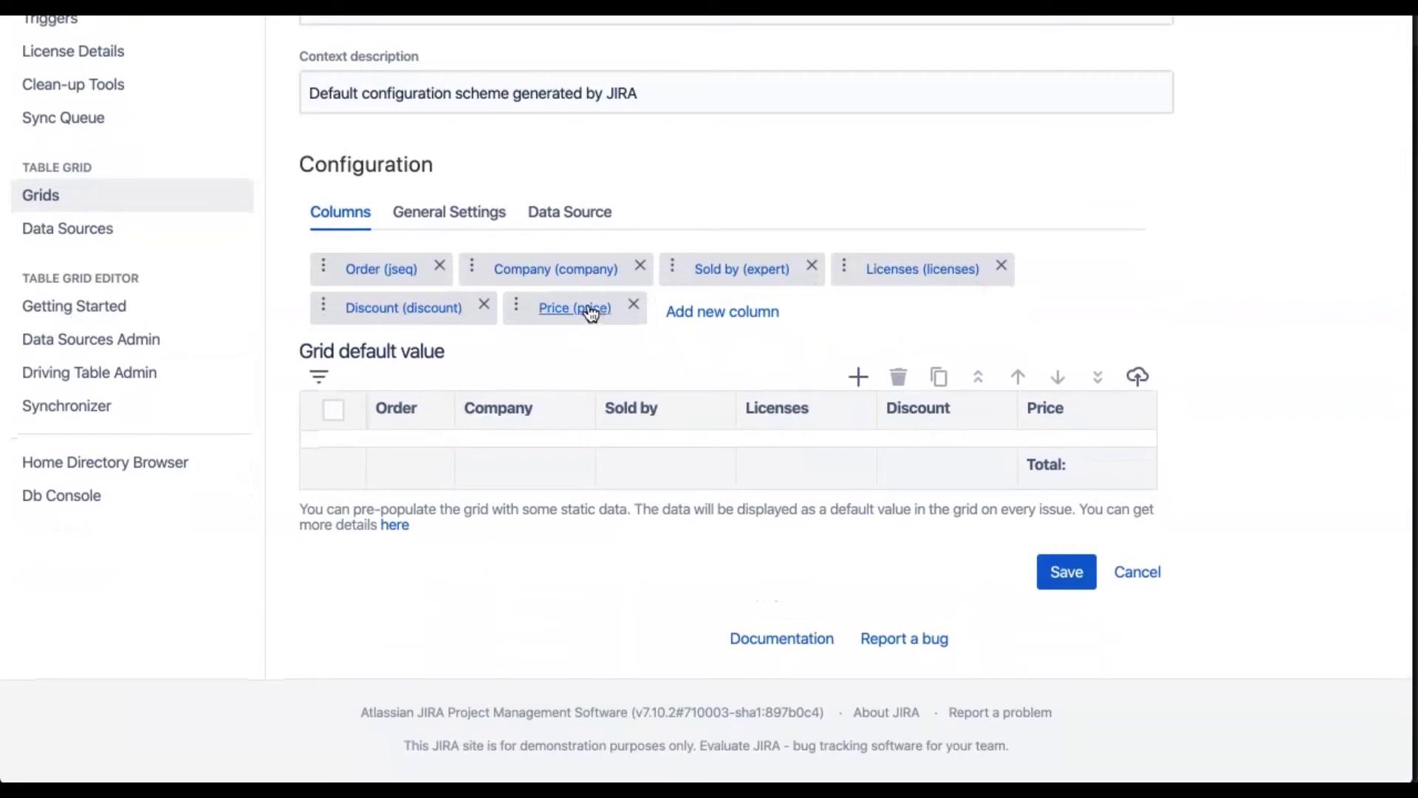
# - Review the Price column's discount Formula expression and Summary Label settings
pyautogui.click(587, 309)
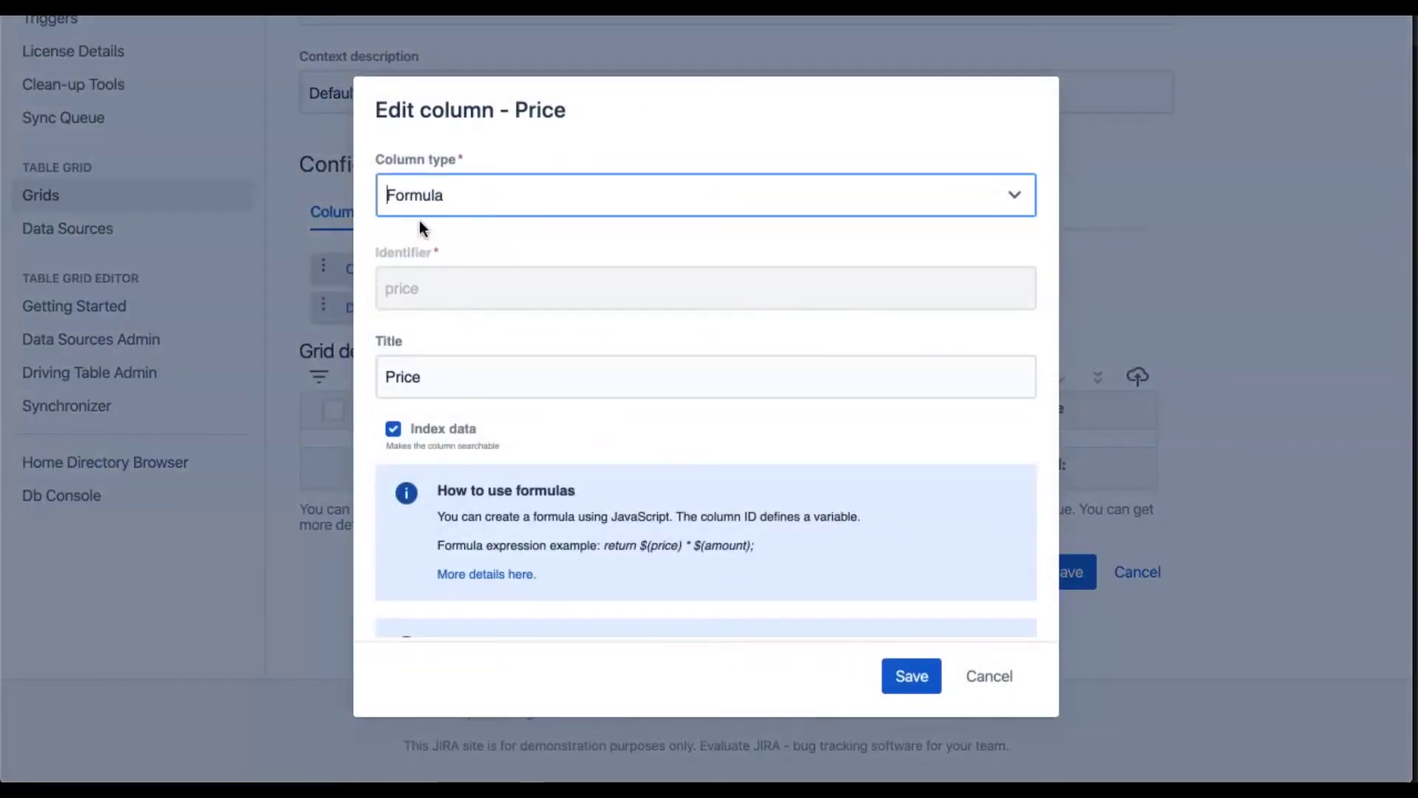
pyautogui.scroll(-5, 419, 220)
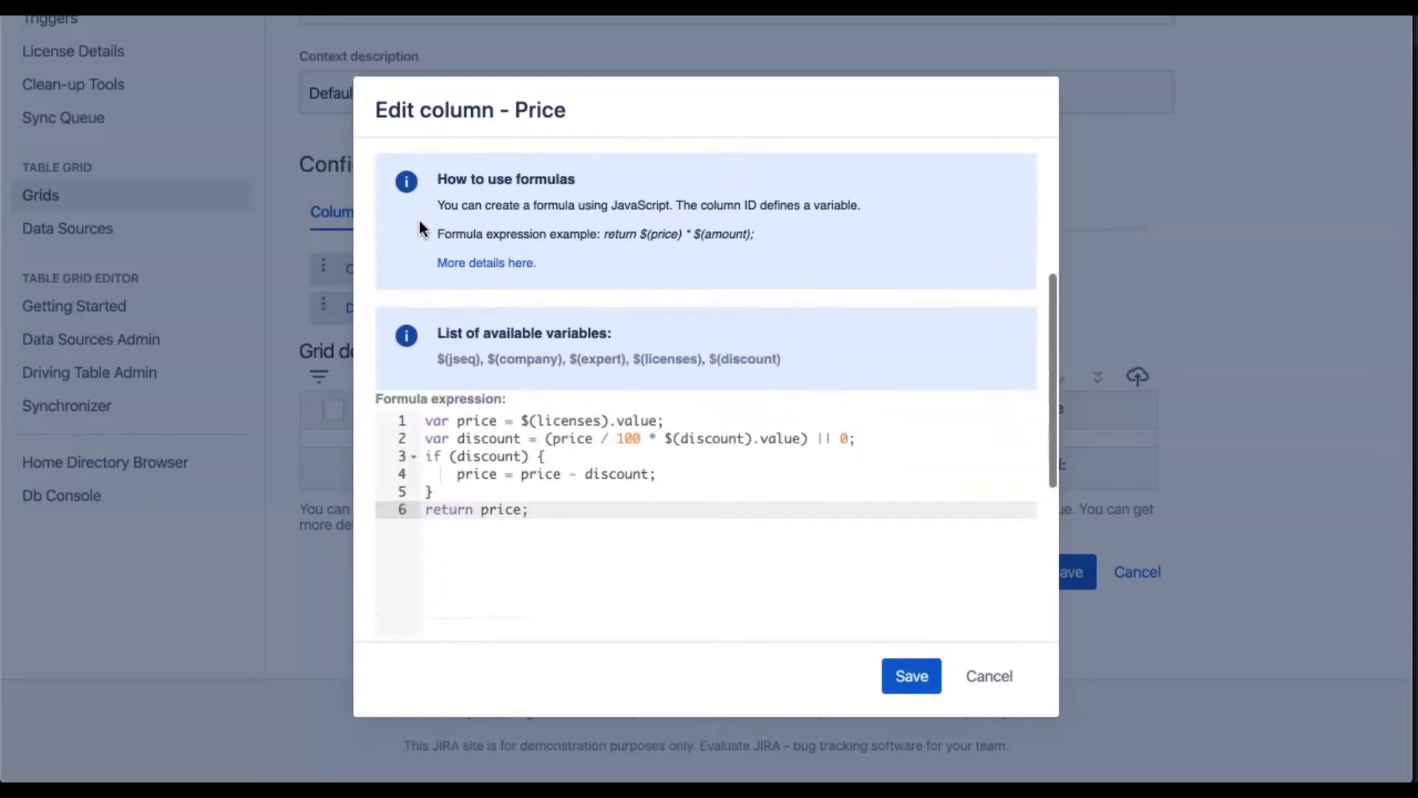
pyautogui.scroll(-1, 420, 220)
pyautogui.scroll(-1, 464, 326)
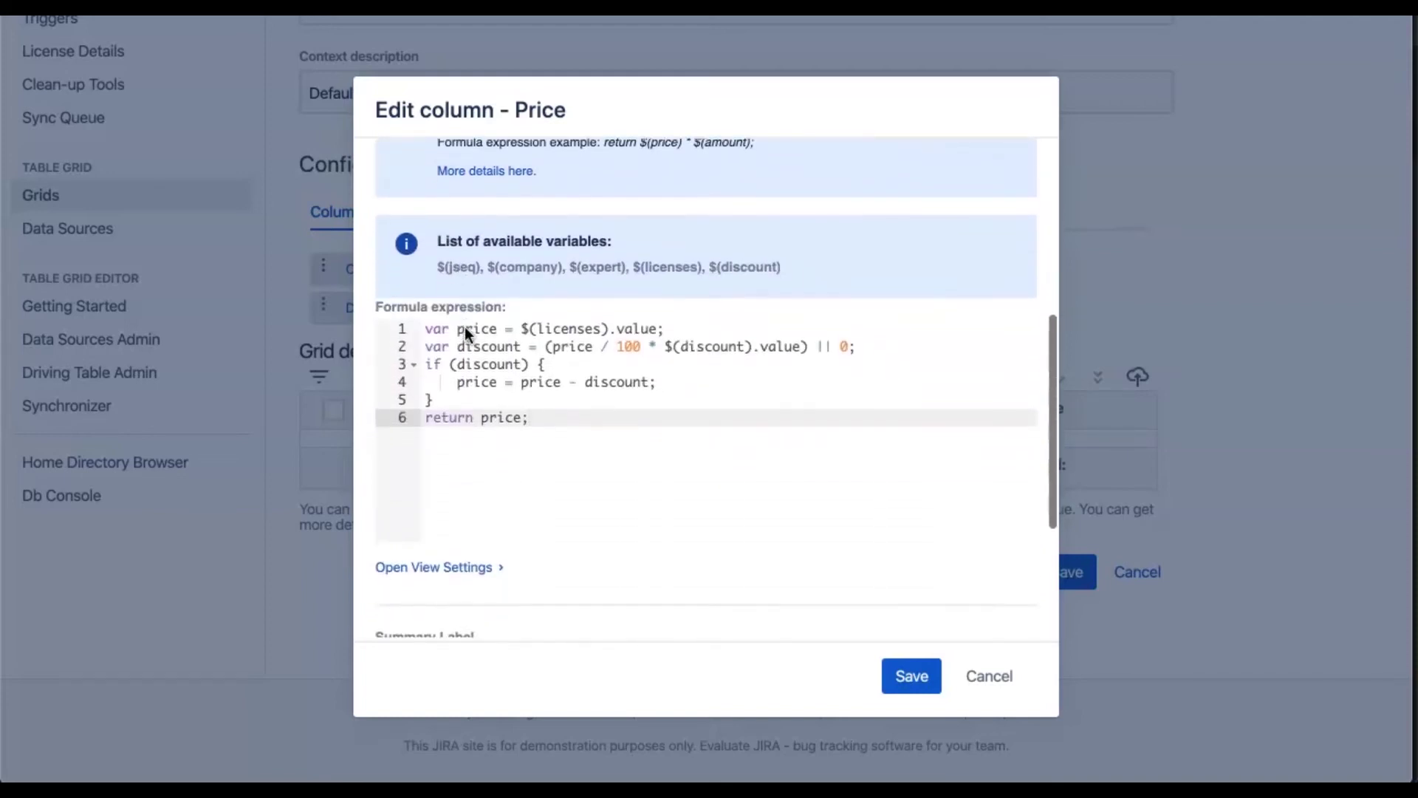
pyautogui.scroll(-1, 464, 326)
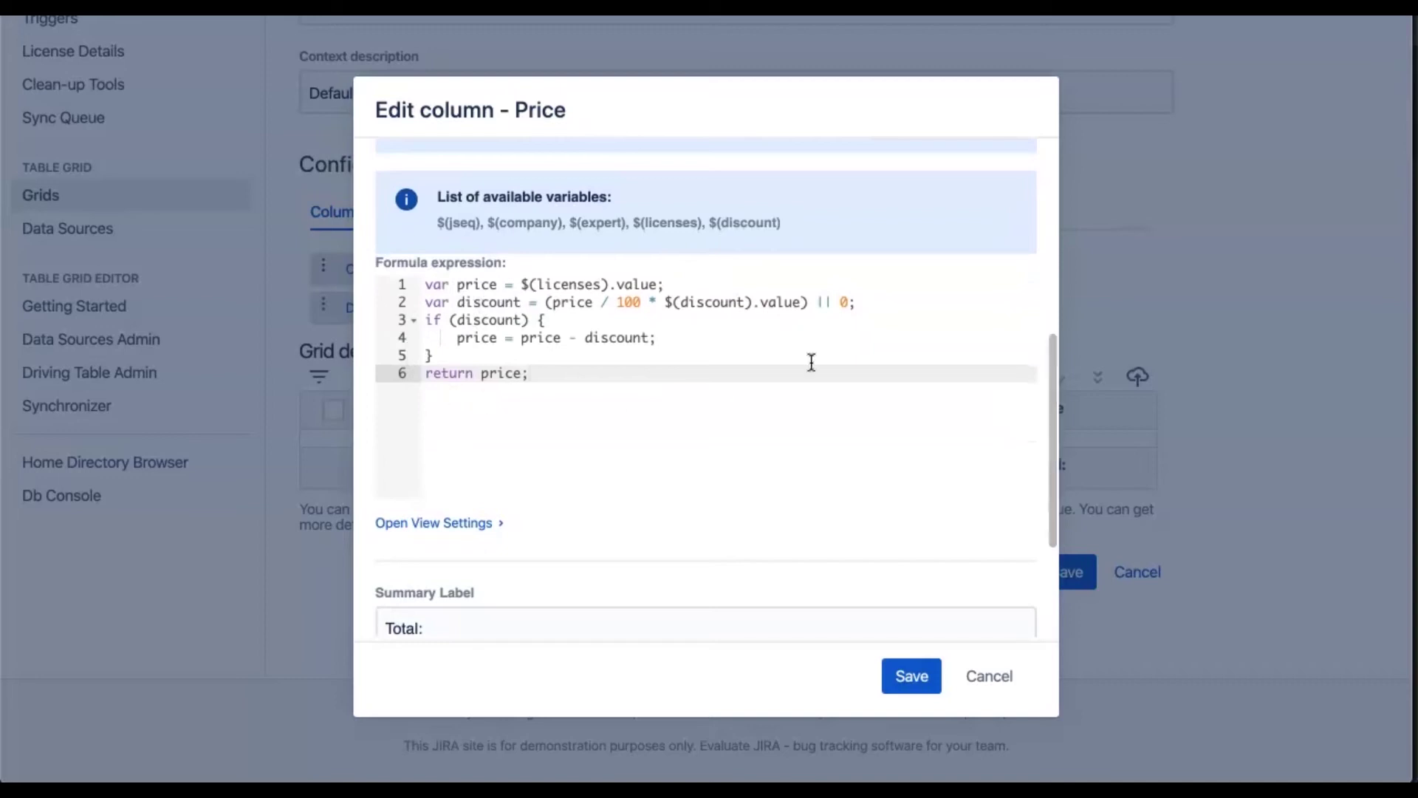
pyautogui.scroll(-3, 554, 237)
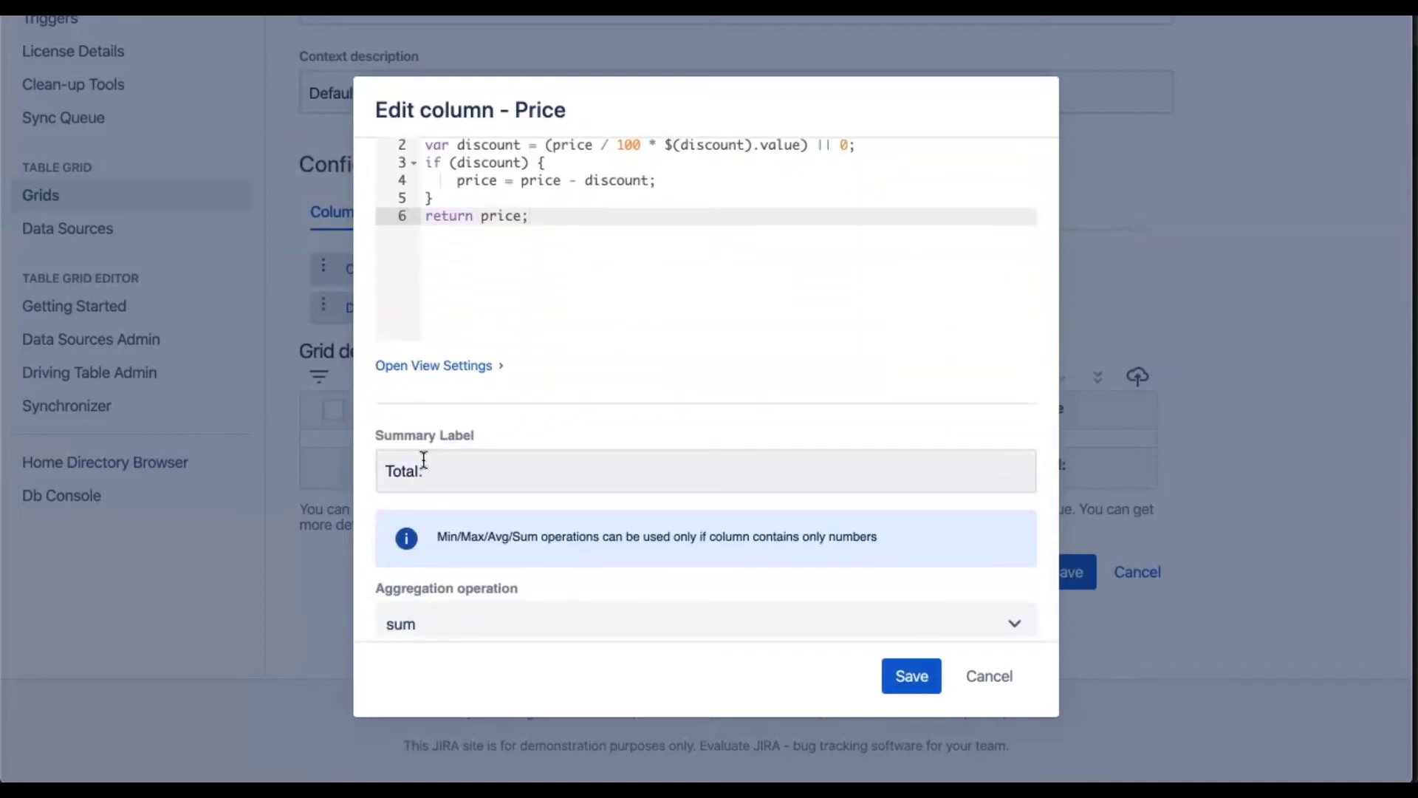
pyautogui.scroll(-1, 424, 456)
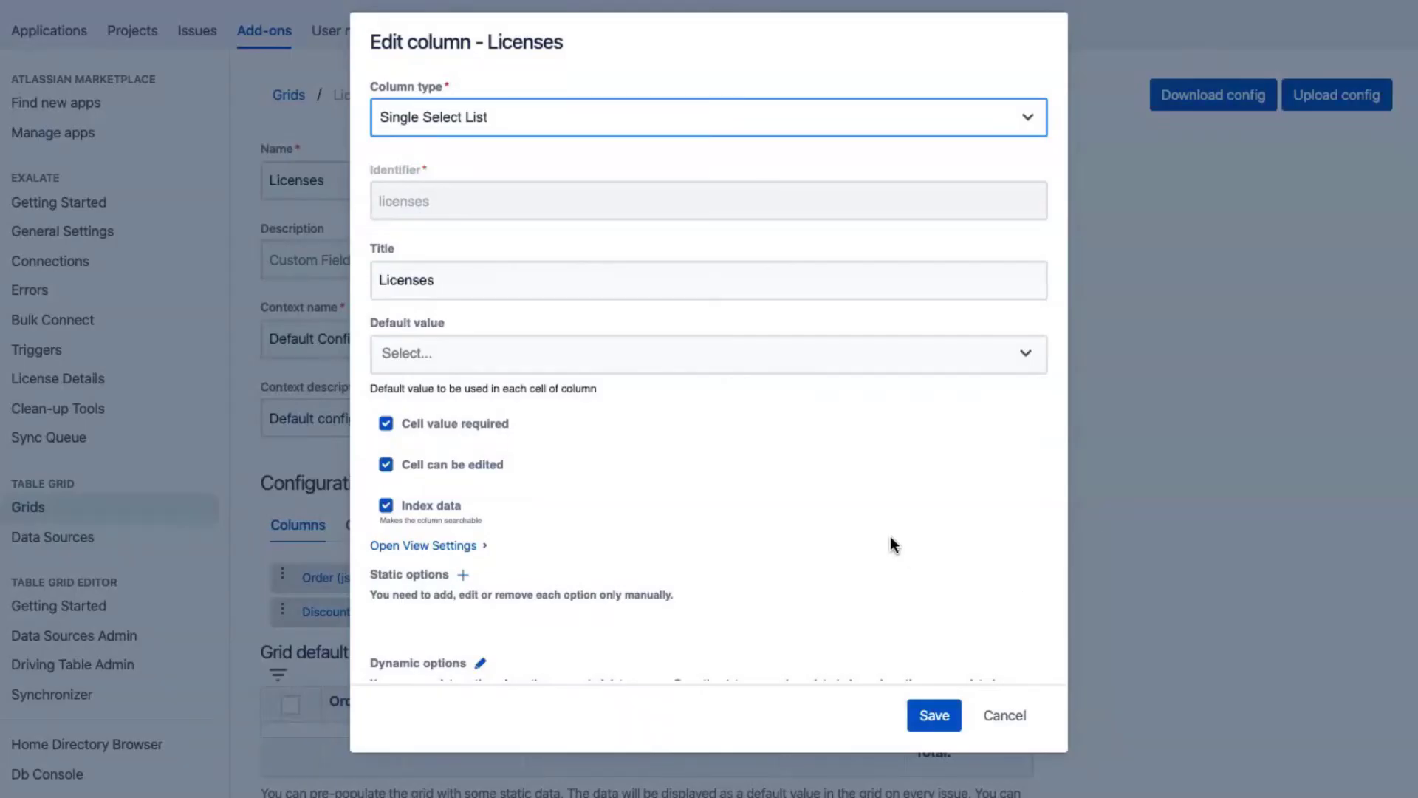
# - In the Consultancy SQL query, mark the {customfield:10903} and {customfield:10904} placeholders, then view Options Mapping
pyautogui.scroll(-5, 889, 535)
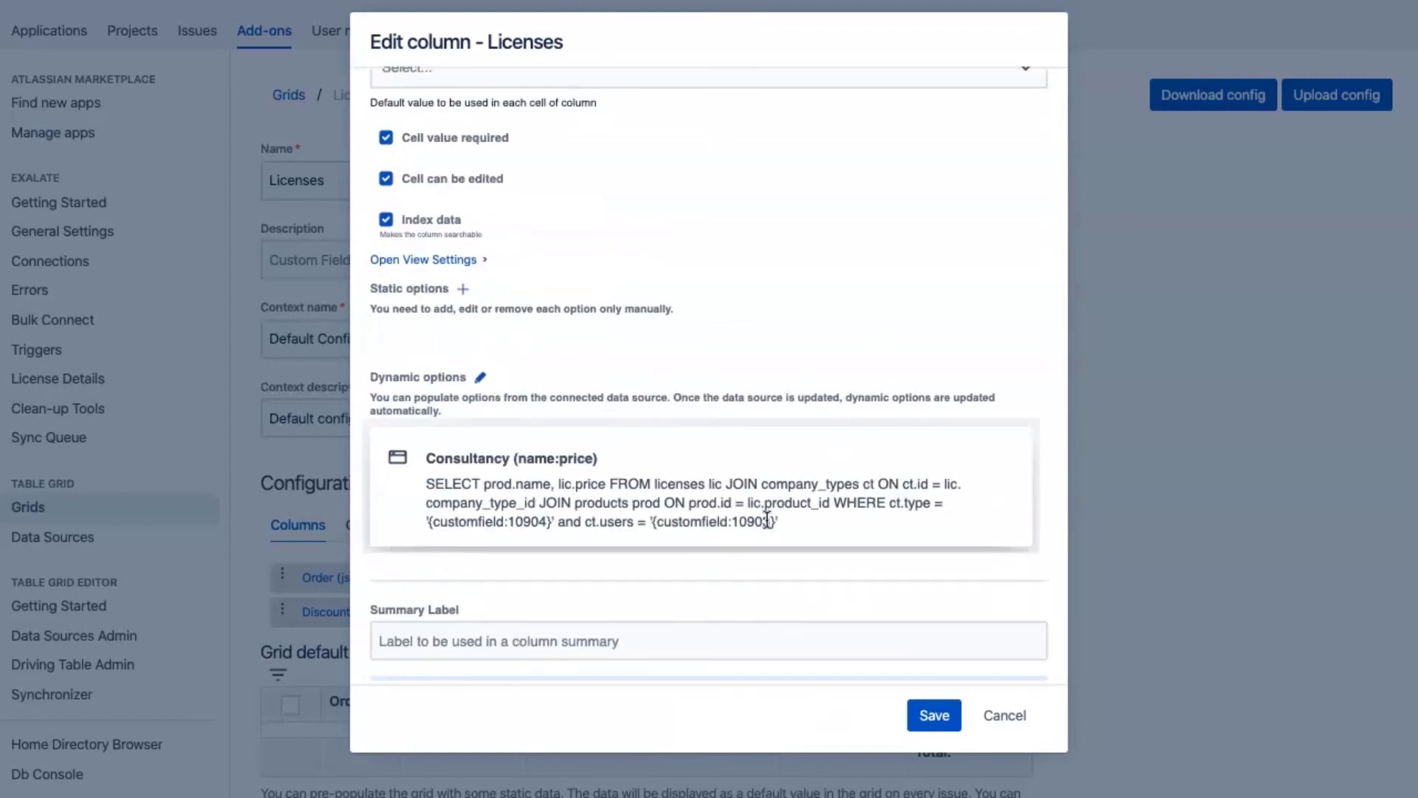
pyautogui.click(676, 518)
pyautogui.moveTo(726, 578); pyautogui.dragTo(602, 579)
pyautogui.moveTo(499, 579); pyautogui.dragTo(377, 577)
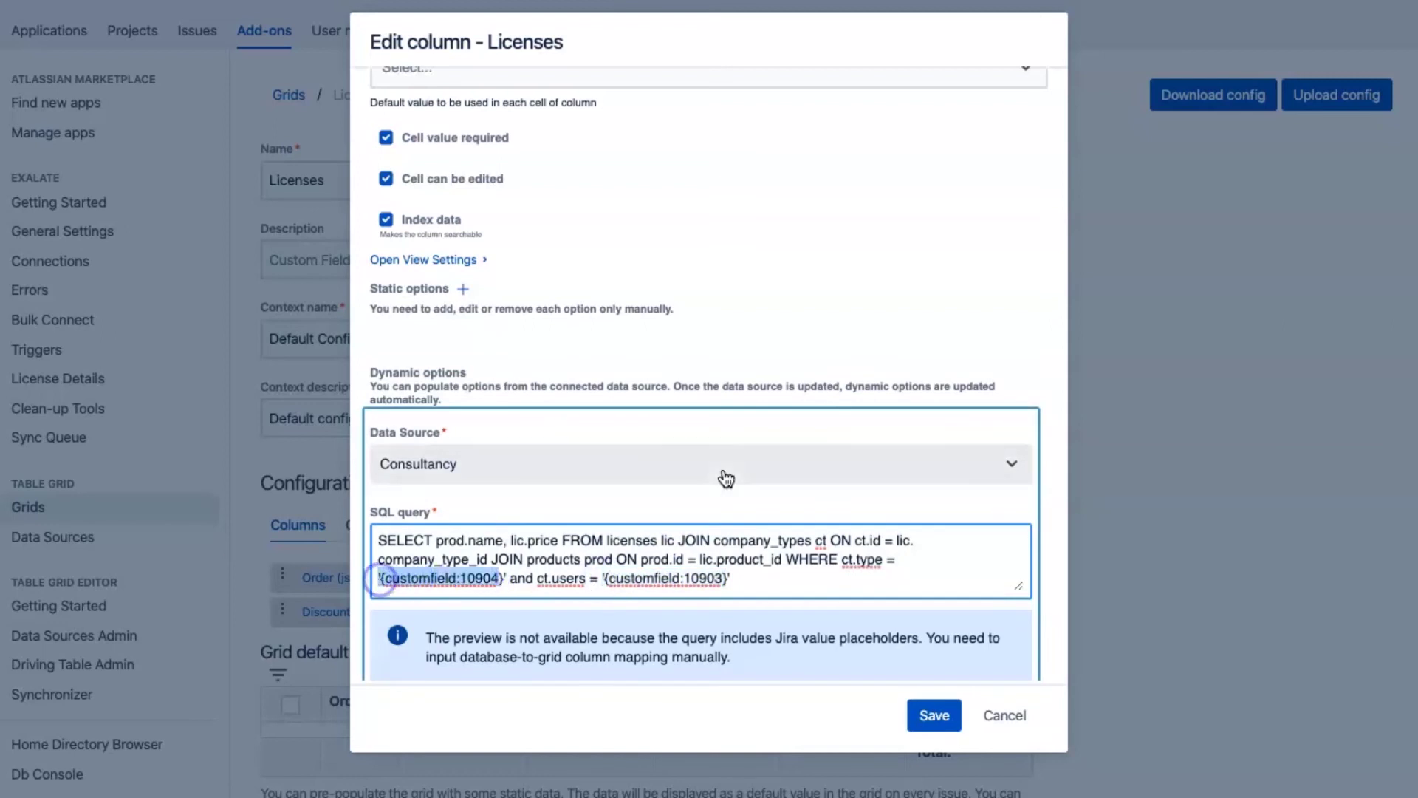
pyautogui.scroll(-5, 727, 480)
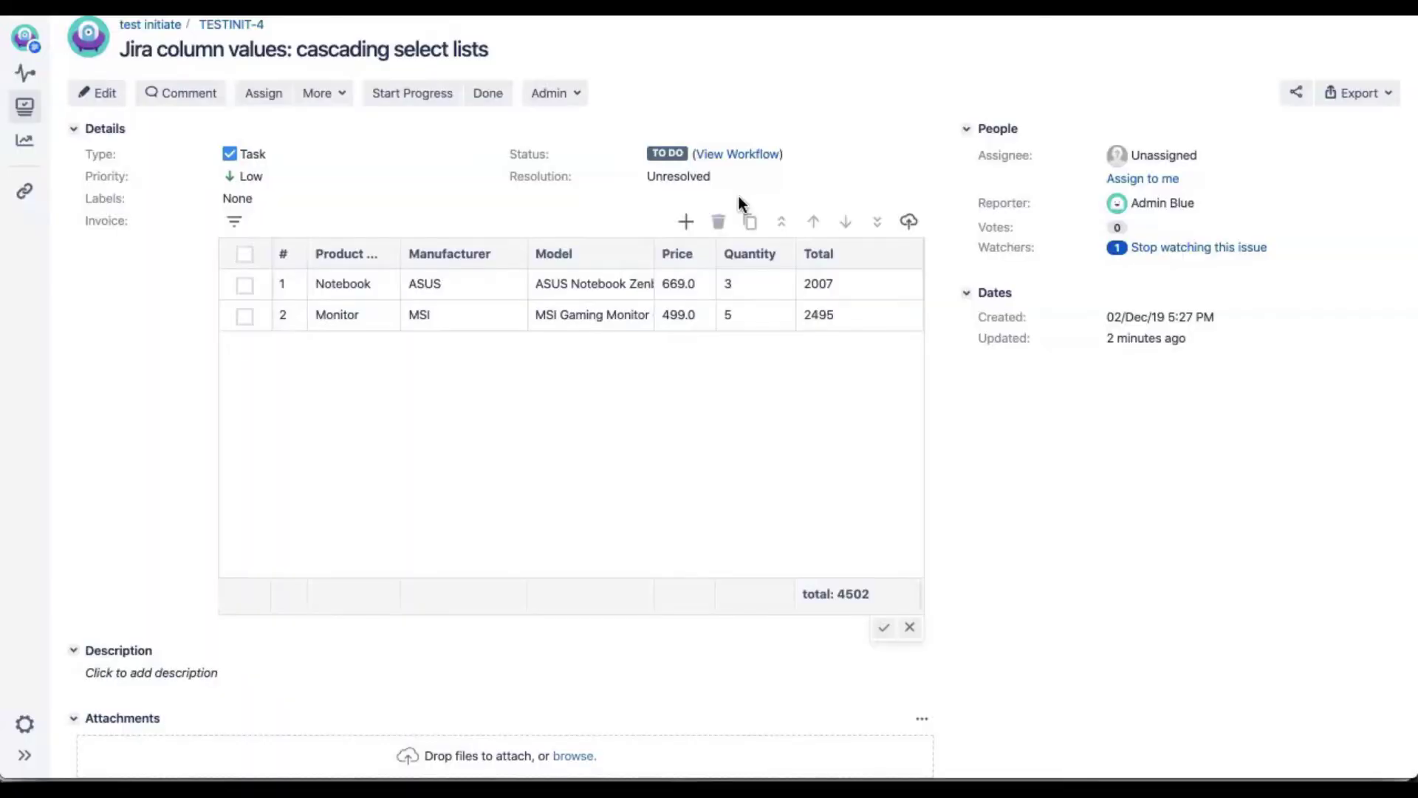
# - Add a row for an HP Desktop PC Pavilion (PC Desktop) priced 599.0 with quantity 1
pyautogui.click(687, 222)
pyautogui.click(366, 348)
pyautogui.click(362, 455)
pyautogui.click(507, 348)
pyautogui.click(476, 478)
pyautogui.click(627, 338)
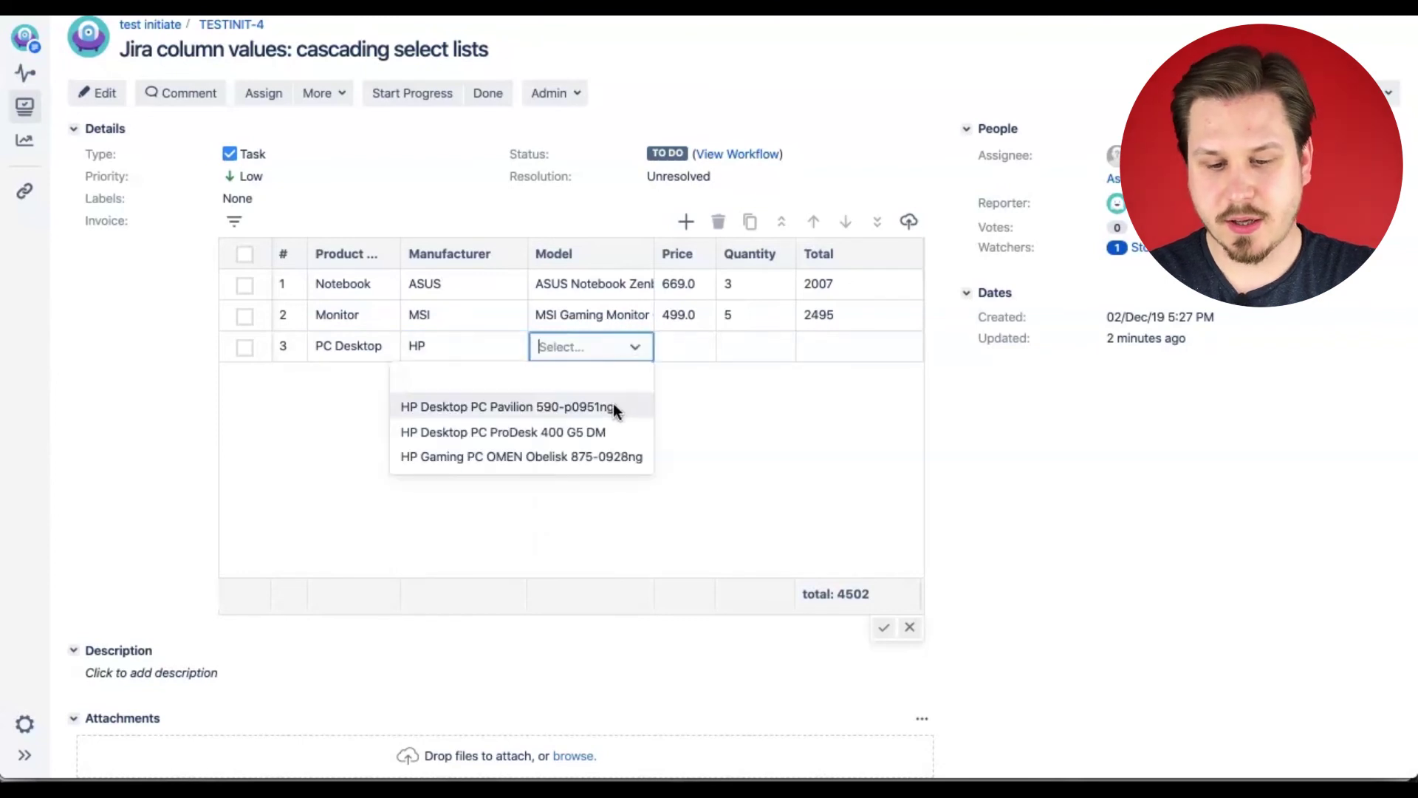
pyautogui.click(613, 405)
pyautogui.click(683, 347)
pyautogui.click(693, 405)
pyautogui.click(755, 352)
pyautogui.click(844, 392)
# - Add a row for a PHILIPS V-line Monitor priced 122.0 with quantity 5
pyautogui.click(687, 222)
pyautogui.click(378, 377)
pyautogui.click(379, 461)
pyautogui.click(497, 379)
pyautogui.click(480, 463)
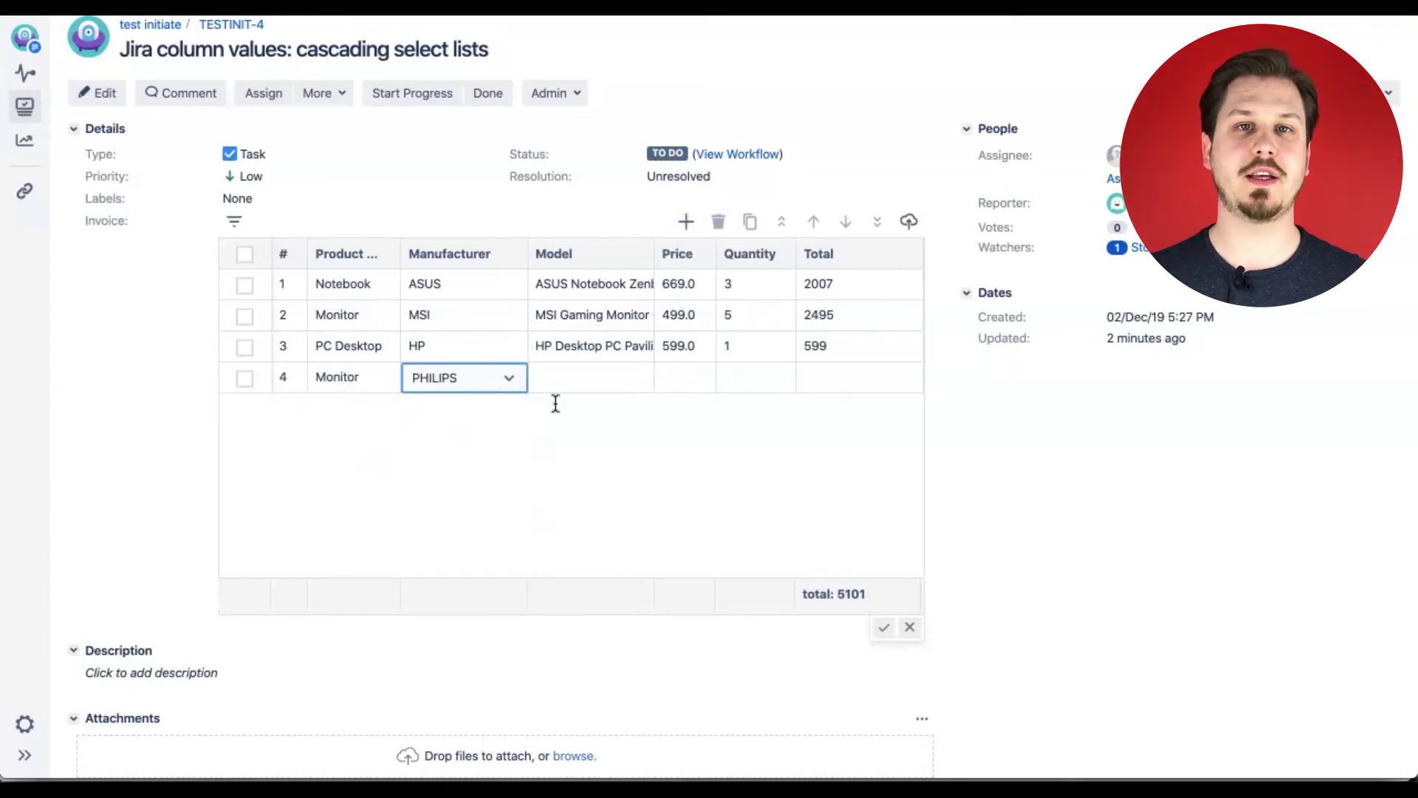
pyautogui.click(602, 380)
pyautogui.click(618, 441)
pyautogui.click(699, 378)
pyautogui.click(692, 418)
pyautogui.click(763, 380)
pyautogui.write('5')
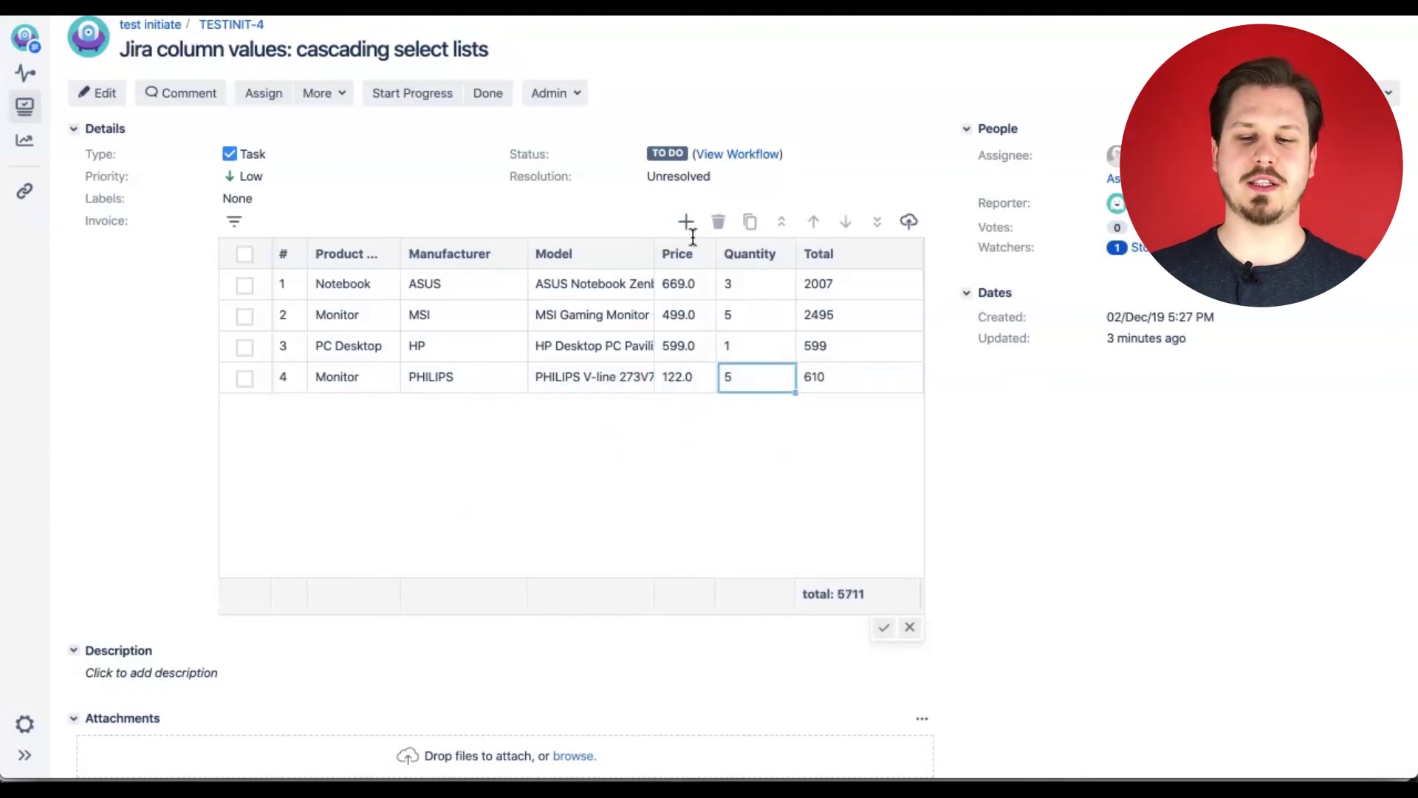
# - Add a fifth Invoice row with Monitor as its product
pyautogui.click(686, 222)
pyautogui.click(378, 411)
pyautogui.click(368, 495)
# - Set SAMSUNG as the manufacturer for row 5's Monitor in the Invoice grid
pyautogui.click(507, 409)
pyautogui.click(460, 618)
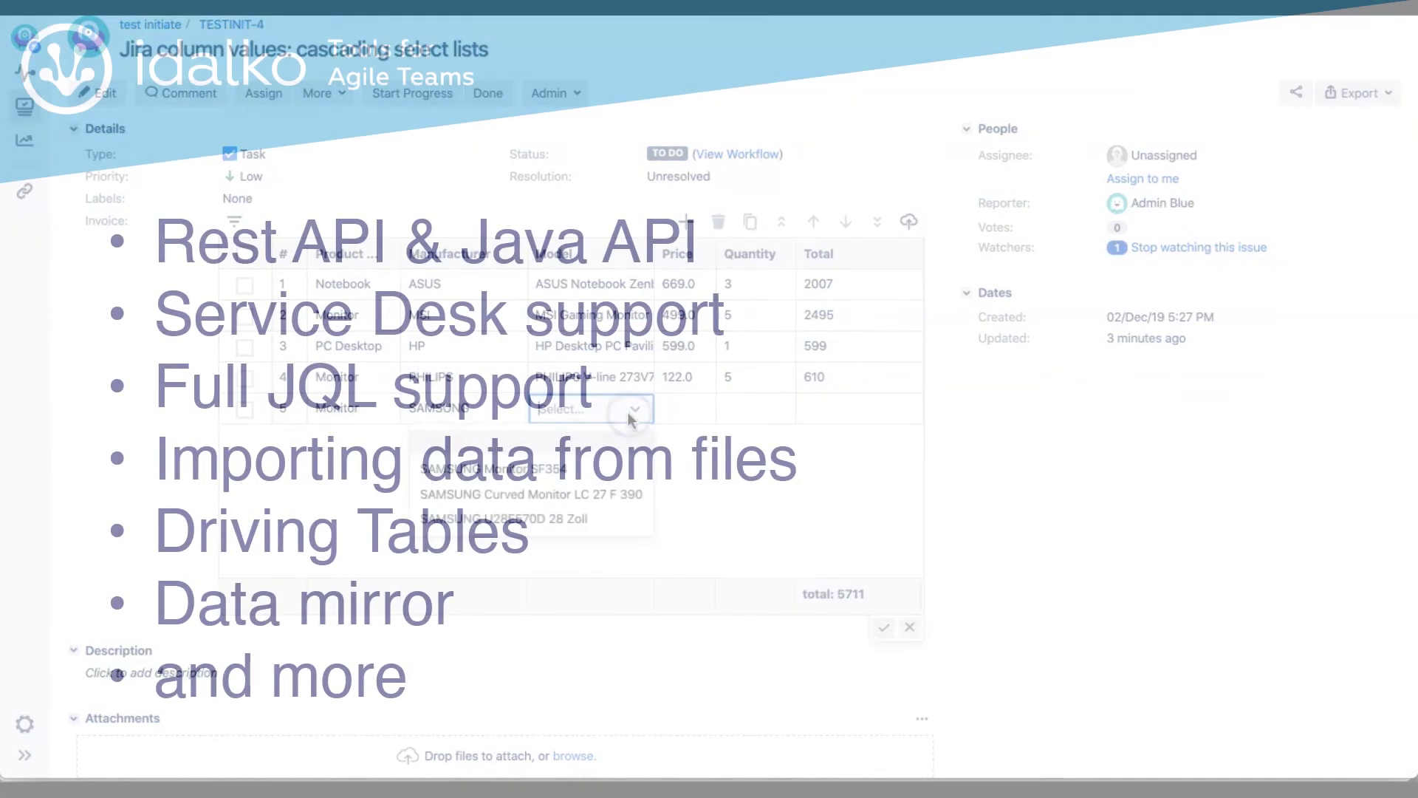